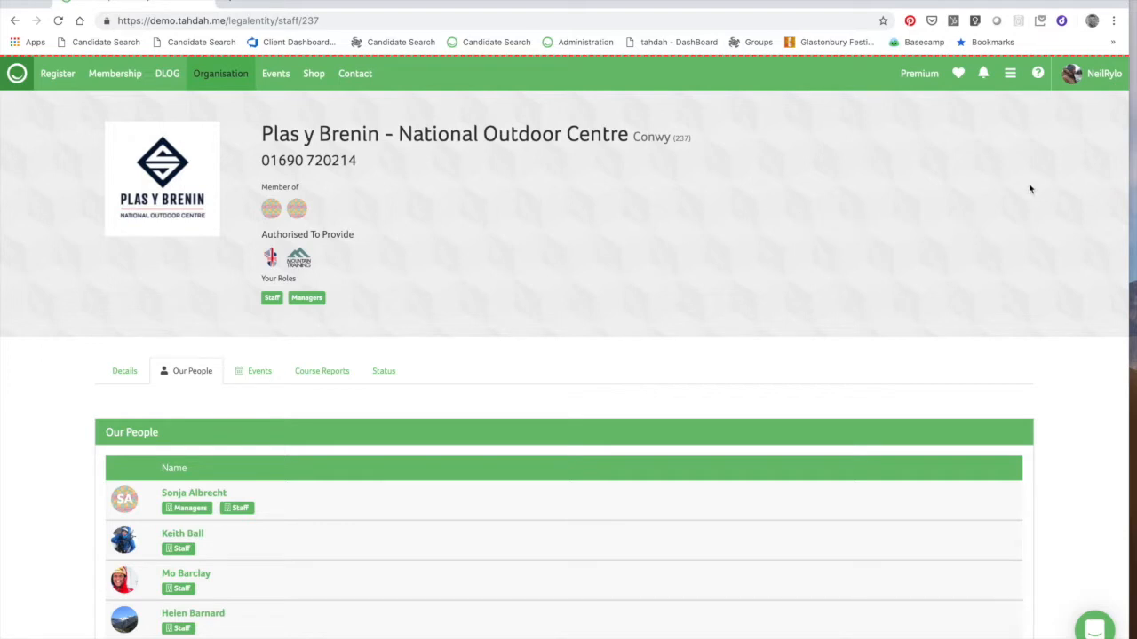
From the Plas y Brenin Our People page, open the avatar's account menu
{"action": "left_click", "coordinate": [1073, 74]}
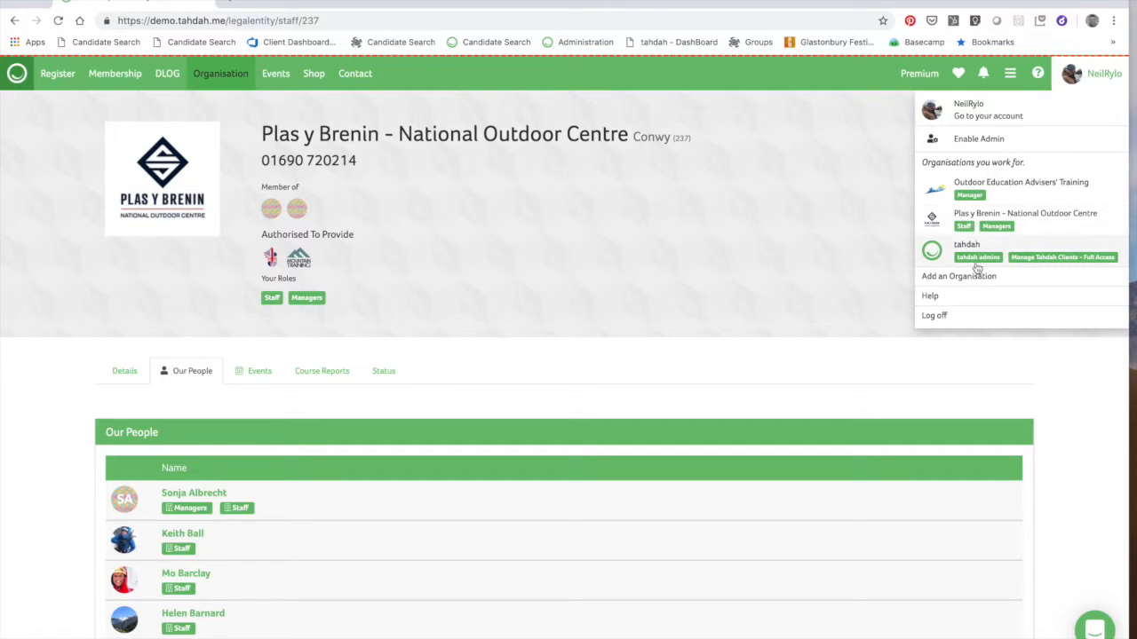
Enable admin access, then switch to the Outdoor Education Advisers' Training organisation page
{"action": "left_click", "coordinate": [986, 144]}
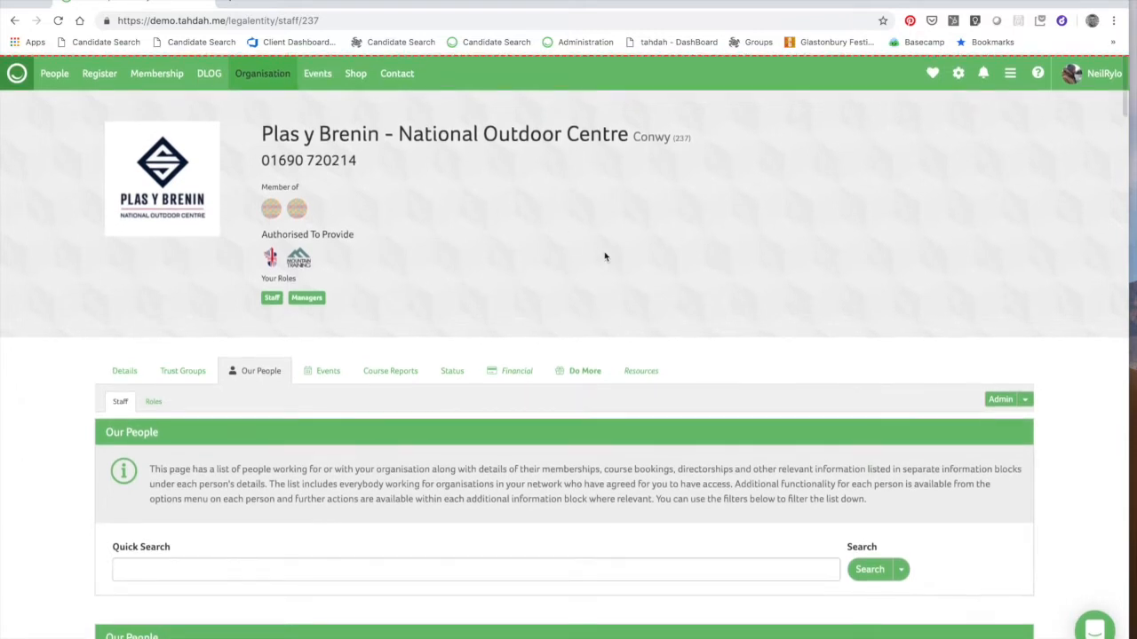
{"action": "left_click", "coordinate": [1101, 77]}
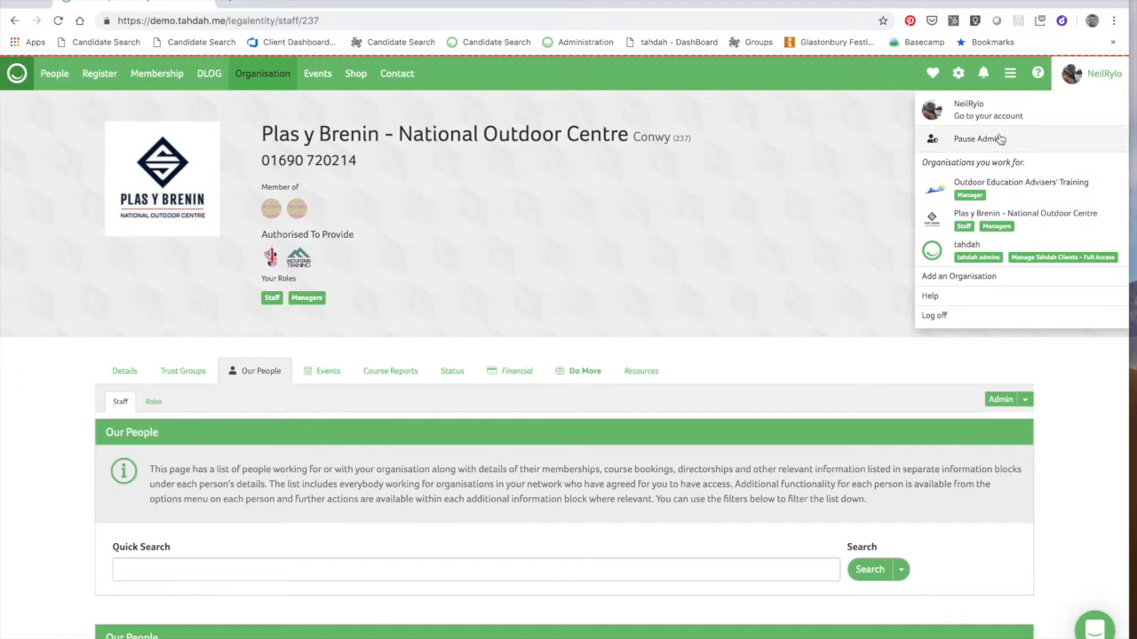
{"action": "mouse_move", "coordinate": [1114, 66]}
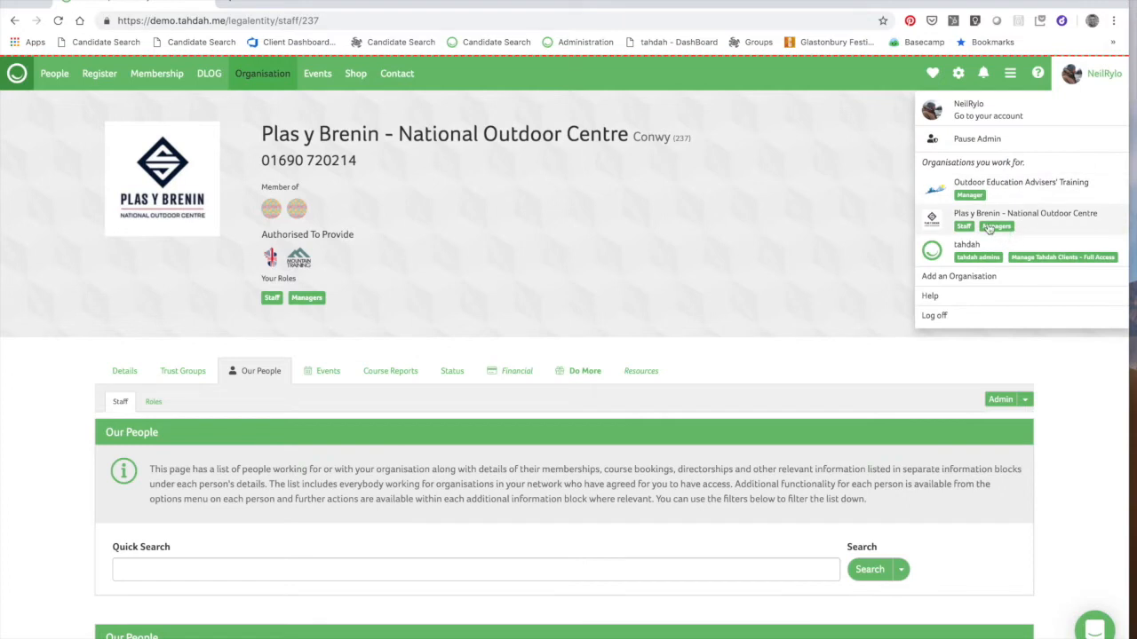
{"action": "left_click", "coordinate": [981, 188]}
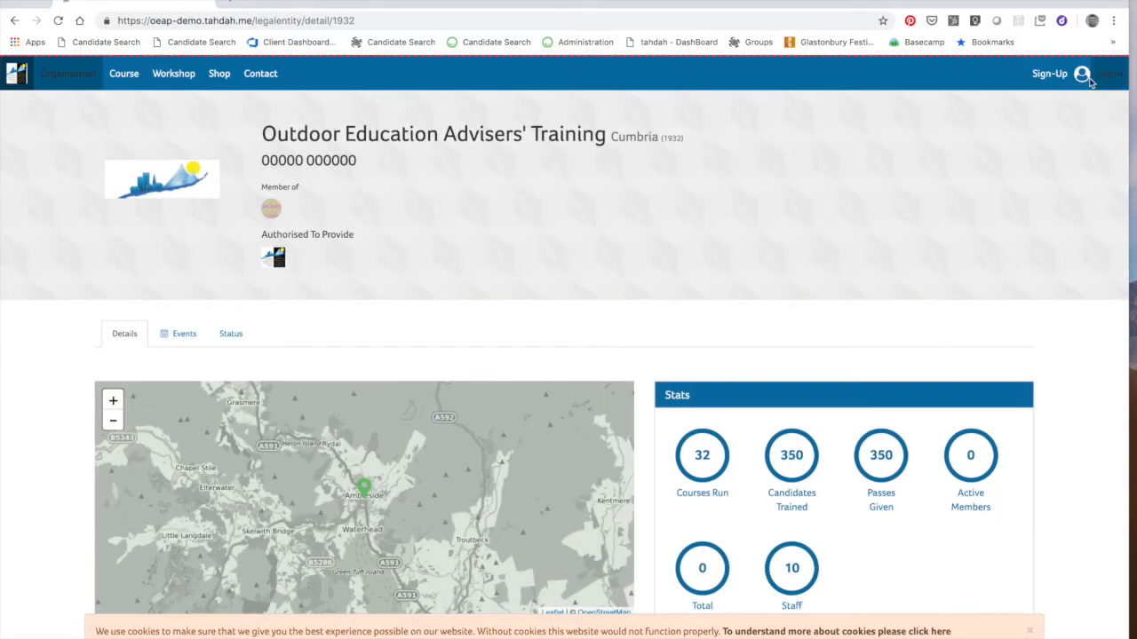
Go back and switch to the Plas y Brenin - National Outdoor Centre organisation page
{"action": "left_click", "coordinate": [13, 25]}
{"action": "left_click", "coordinate": [1092, 83]}
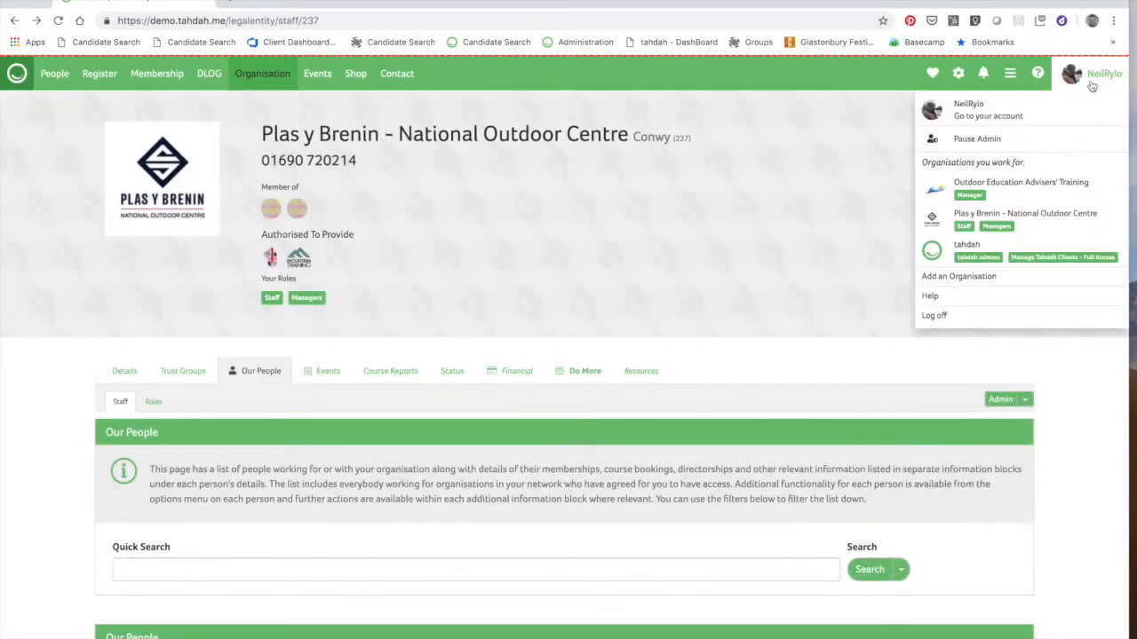
{"action": "left_click", "coordinate": [998, 229]}
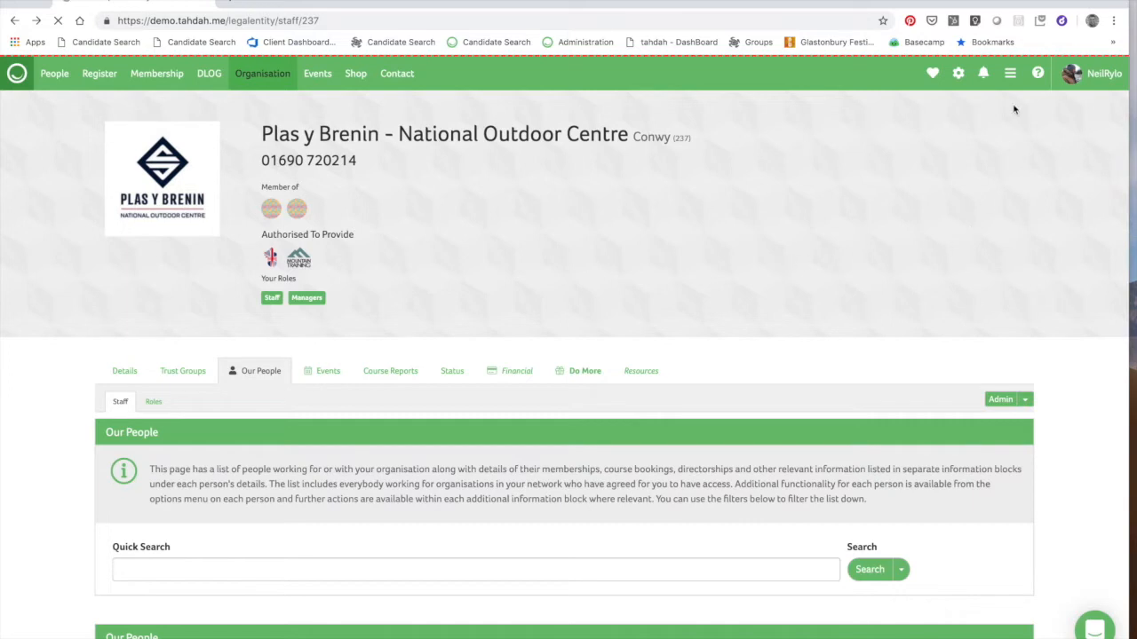
{"action": "left_click", "coordinate": [1010, 78]}
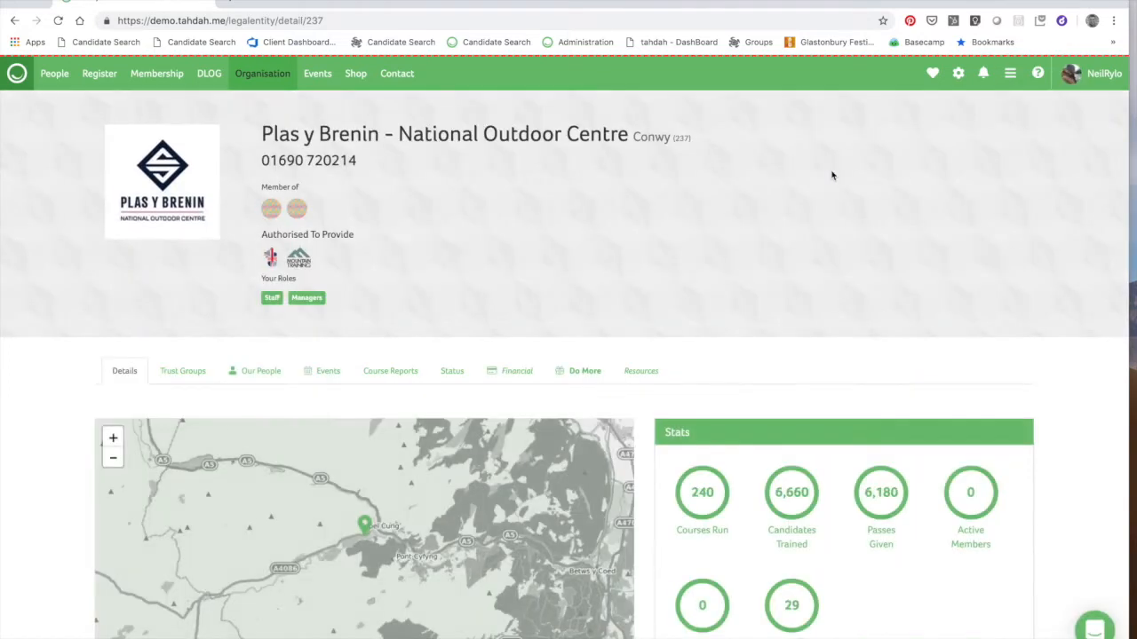
Open Plas y Brenin's Financial section, then the Membership Tools, My Events and Create Event menu
{"action": "scroll", "coordinate": [807, 370], "scroll_direction": "down", "scroll_amount": 5}
{"action": "scroll", "coordinate": [805, 366], "scroll_direction": "up", "scroll_amount": 5}
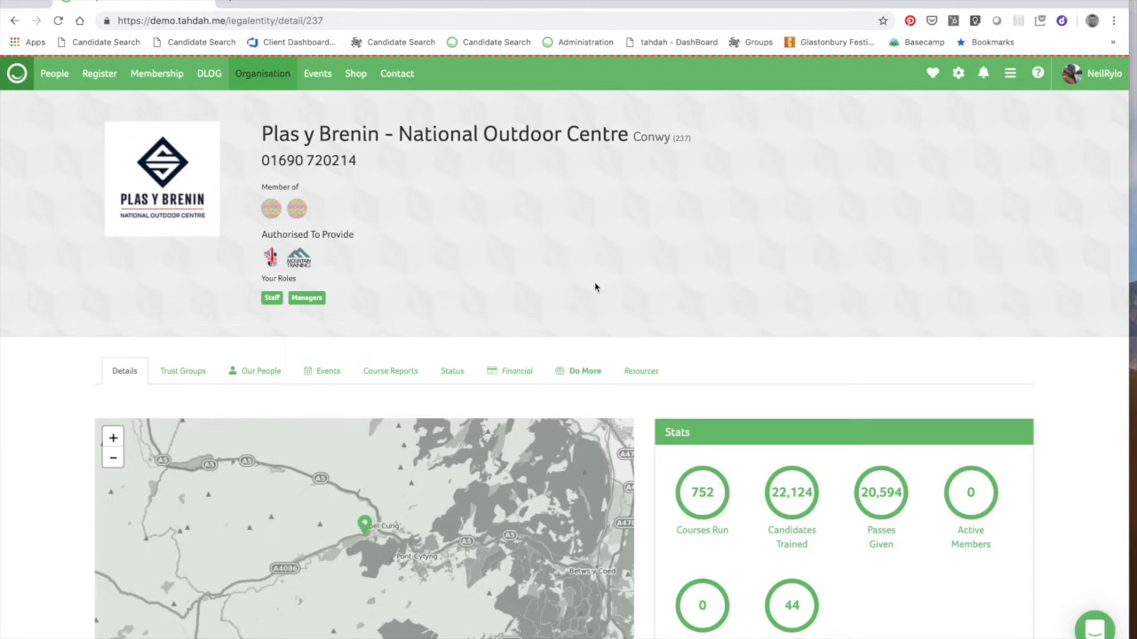
{"action": "left_click", "coordinate": [518, 371]}
{"action": "left_click", "coordinate": [1091, 78]}
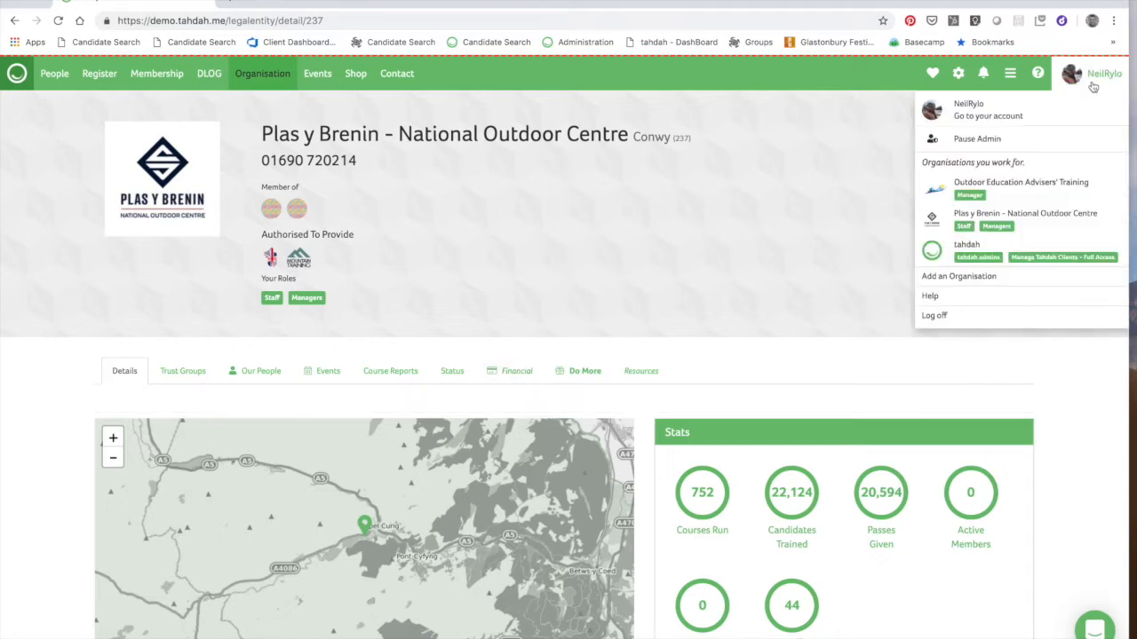
{"action": "left_click", "coordinate": [1014, 89]}
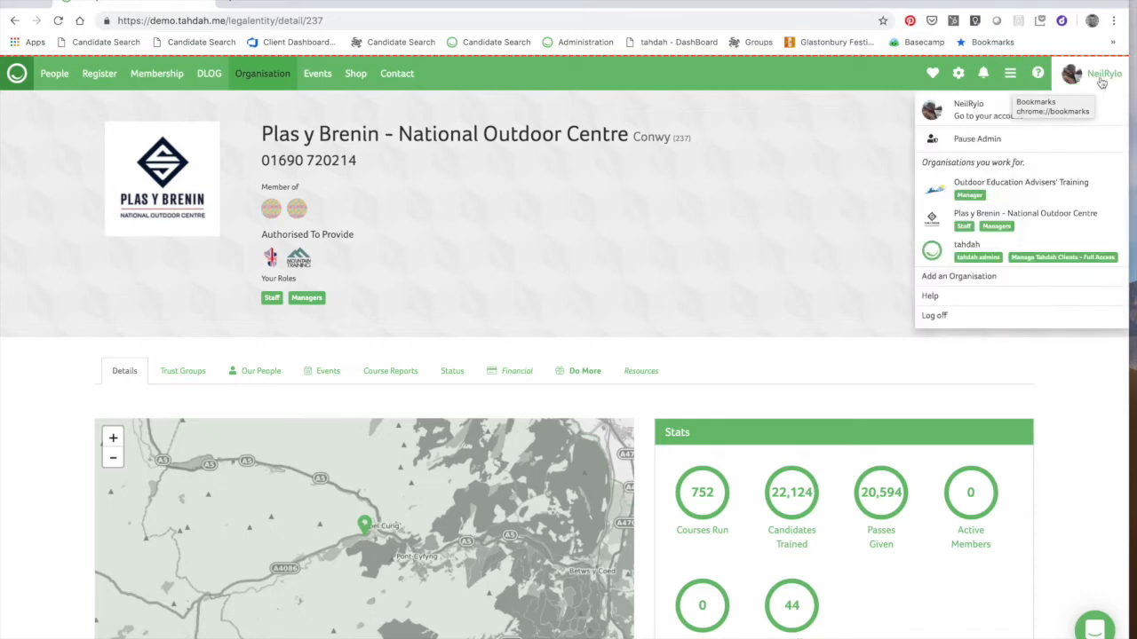
{"action": "mouse_move", "coordinate": [1010, 75]}
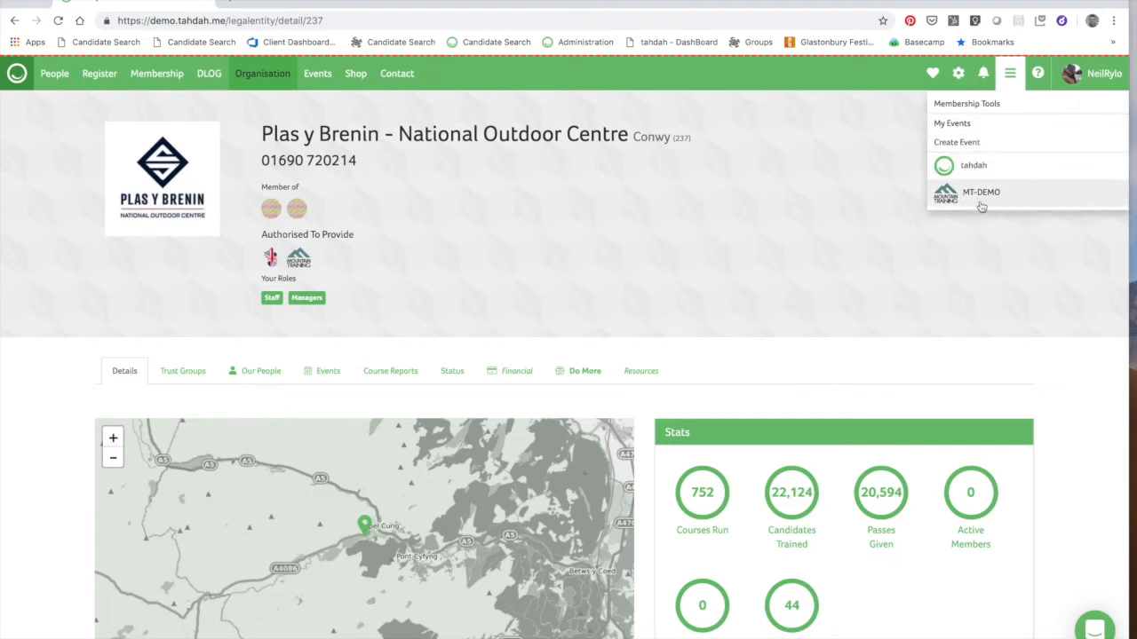
Close the menu and load the Plas y Brenin Our People staff list
{"action": "left_click", "coordinate": [1009, 73]}
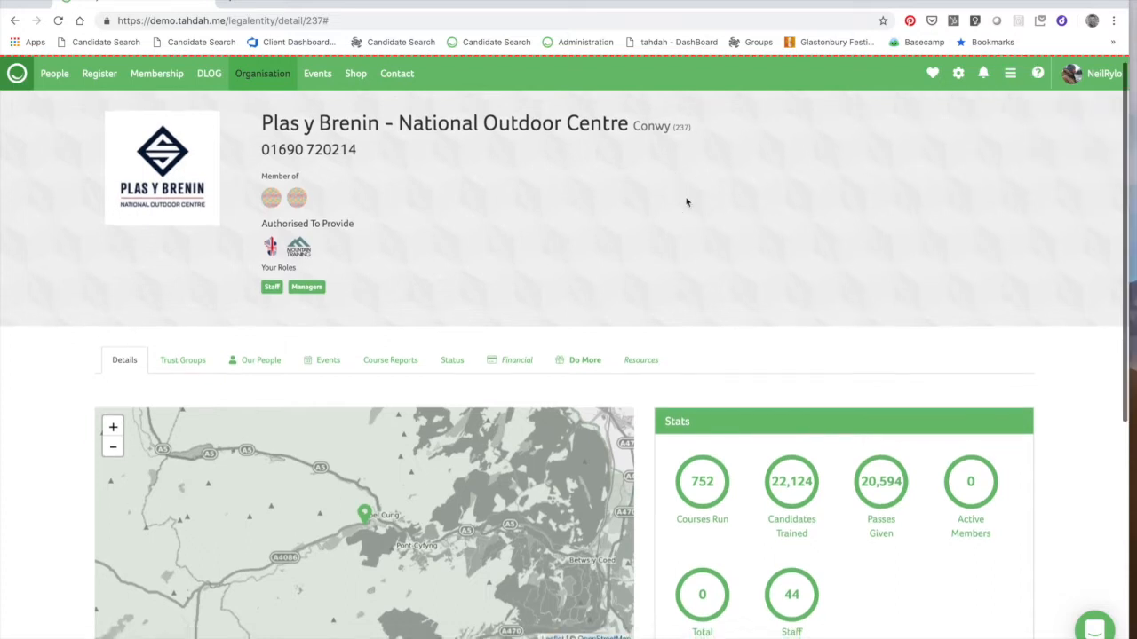
{"action": "left_click", "coordinate": [259, 373]}
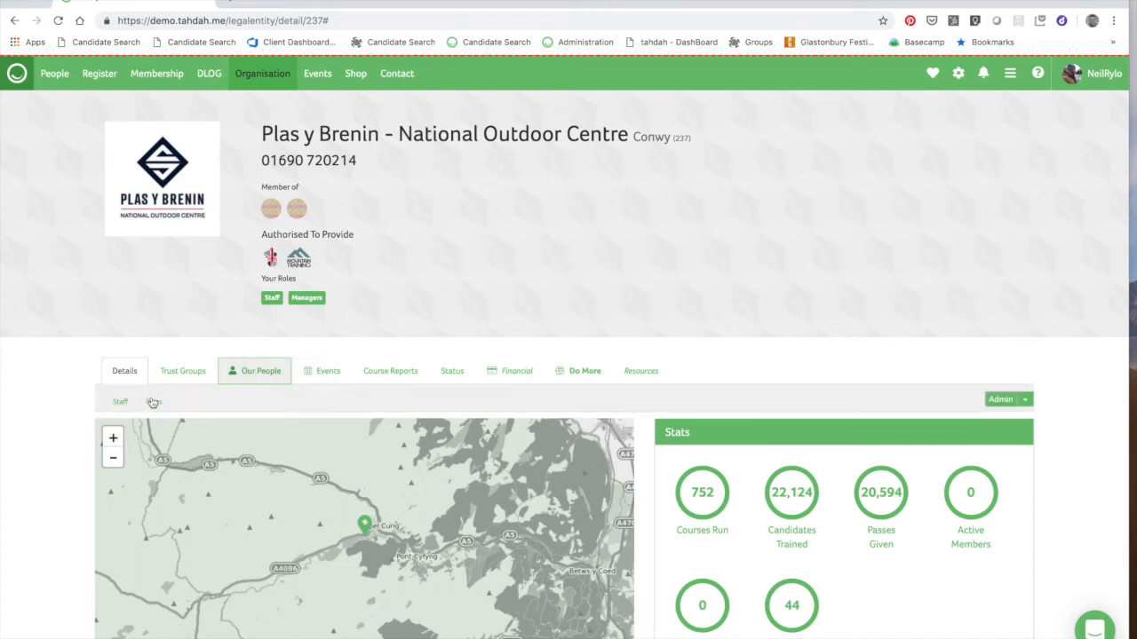
{"action": "left_click", "coordinate": [121, 403]}
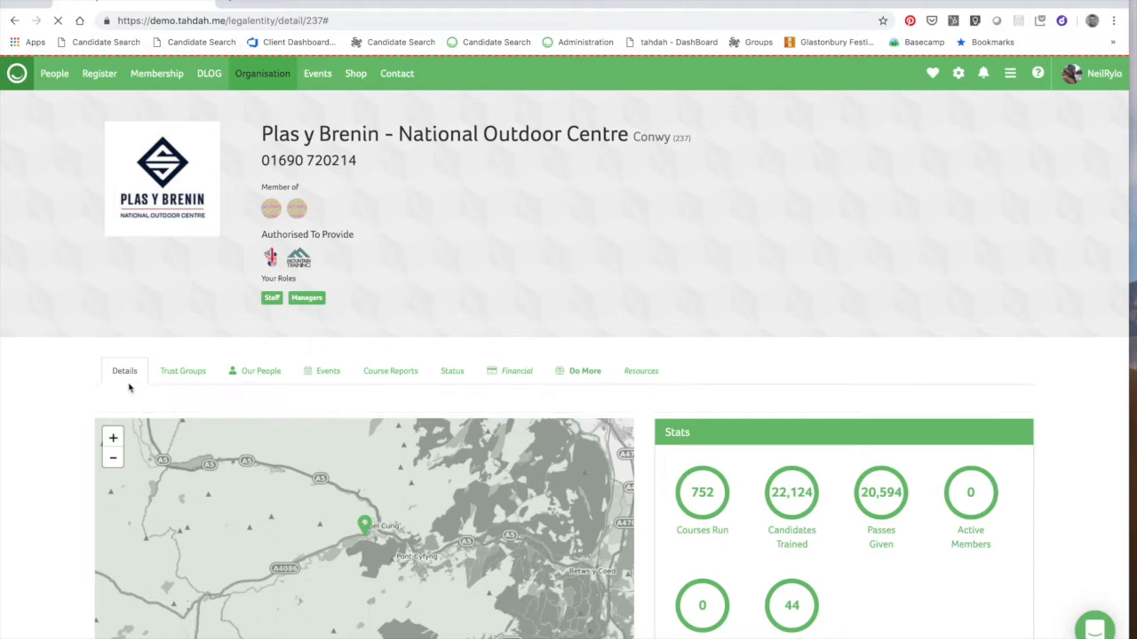
{"action": "left_click", "coordinate": [254, 377]}
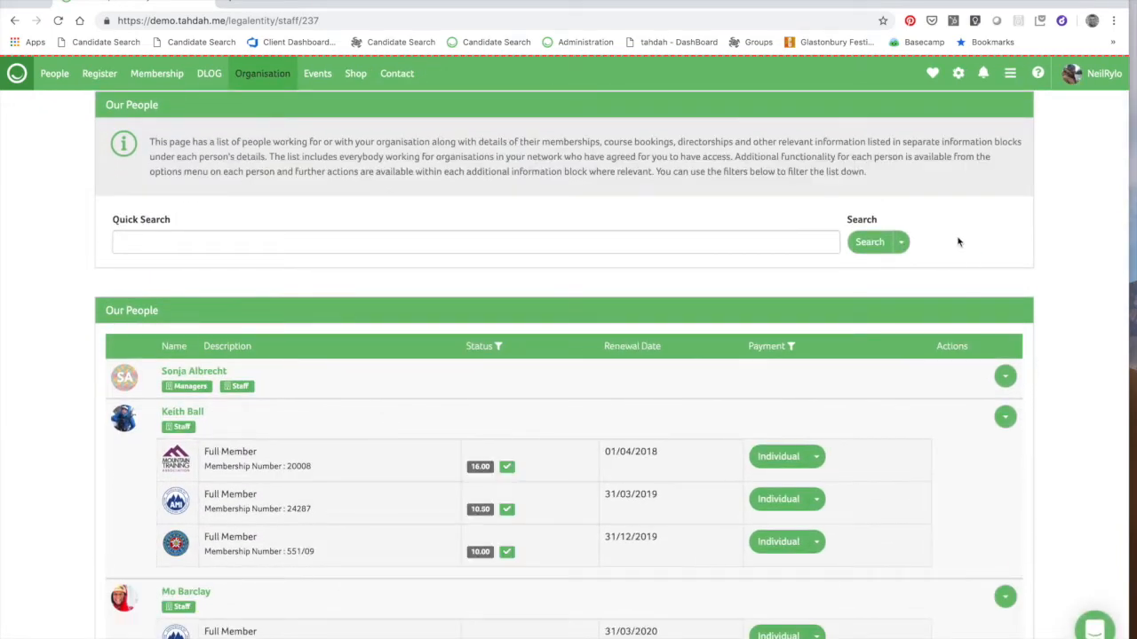
{"action": "scroll", "coordinate": [953, 234], "scroll_direction": "up", "scroll_amount": 2}
{"action": "scroll", "coordinate": [1050, 295], "scroll_direction": "down", "scroll_amount": 3}
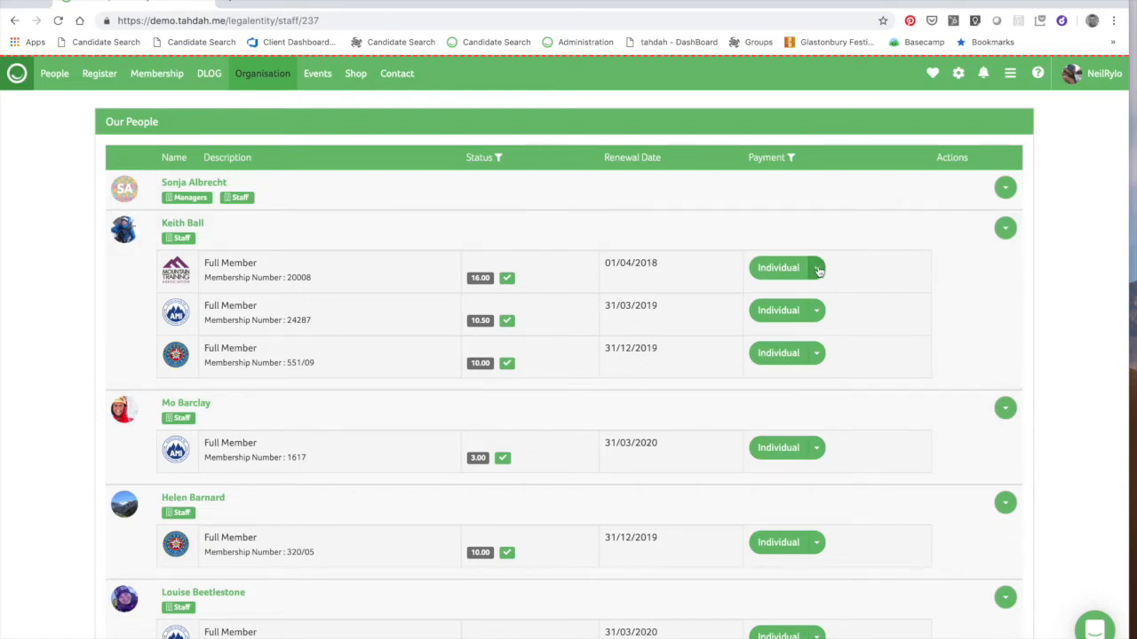
{"action": "left_click", "coordinate": [817, 268]}
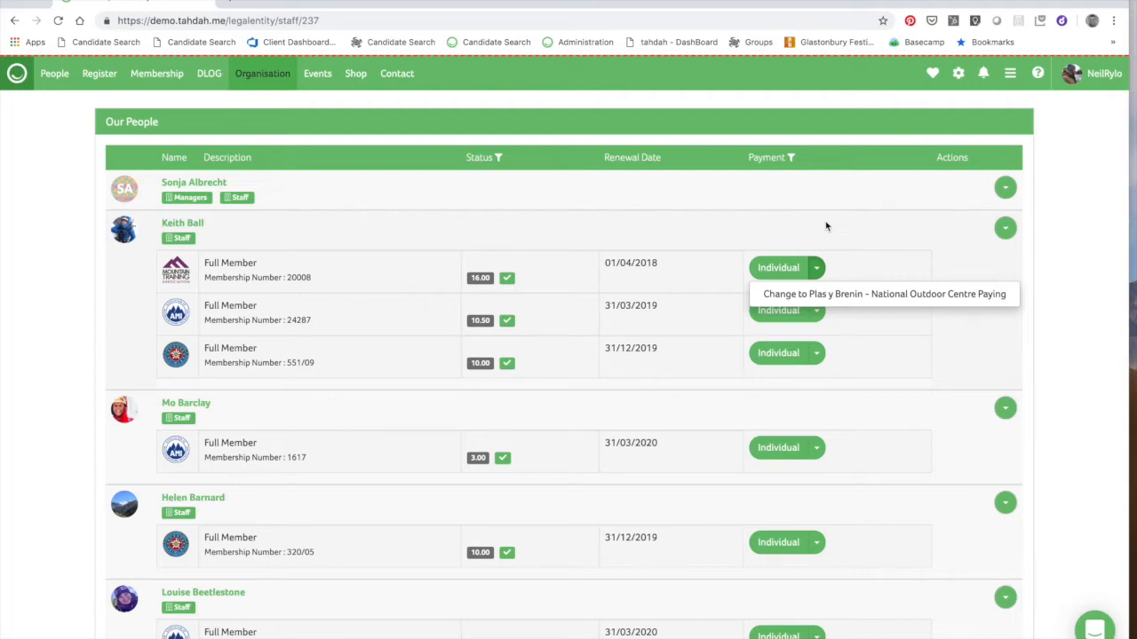
{"action": "left_click", "coordinate": [815, 267]}
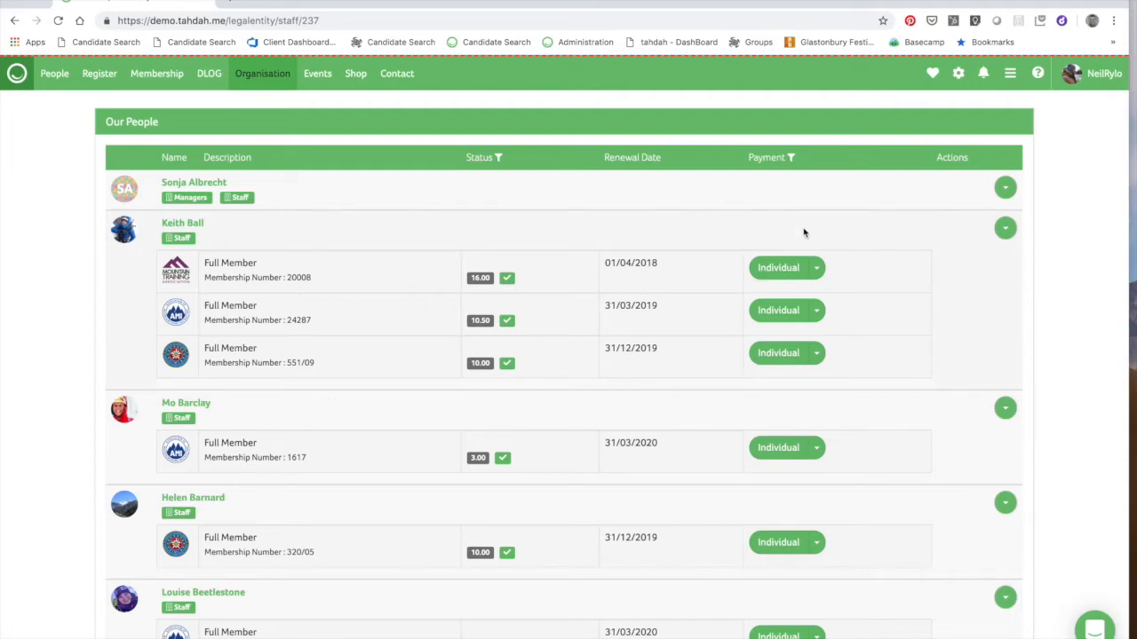
{"action": "left_click", "coordinate": [816, 267]}
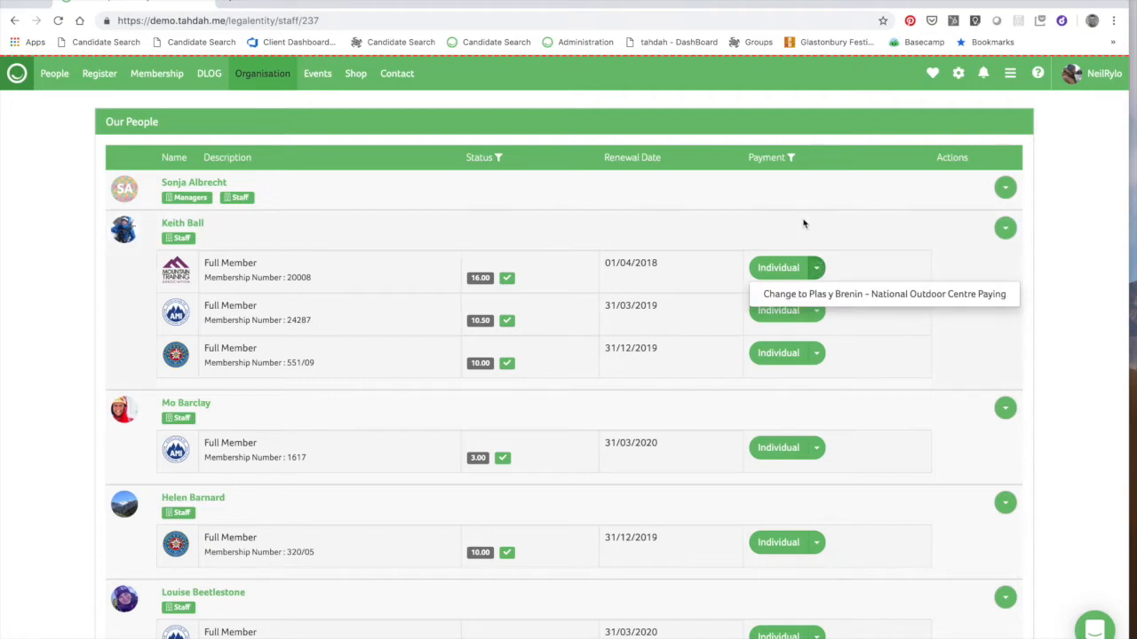
{"action": "left_click", "coordinate": [804, 224]}
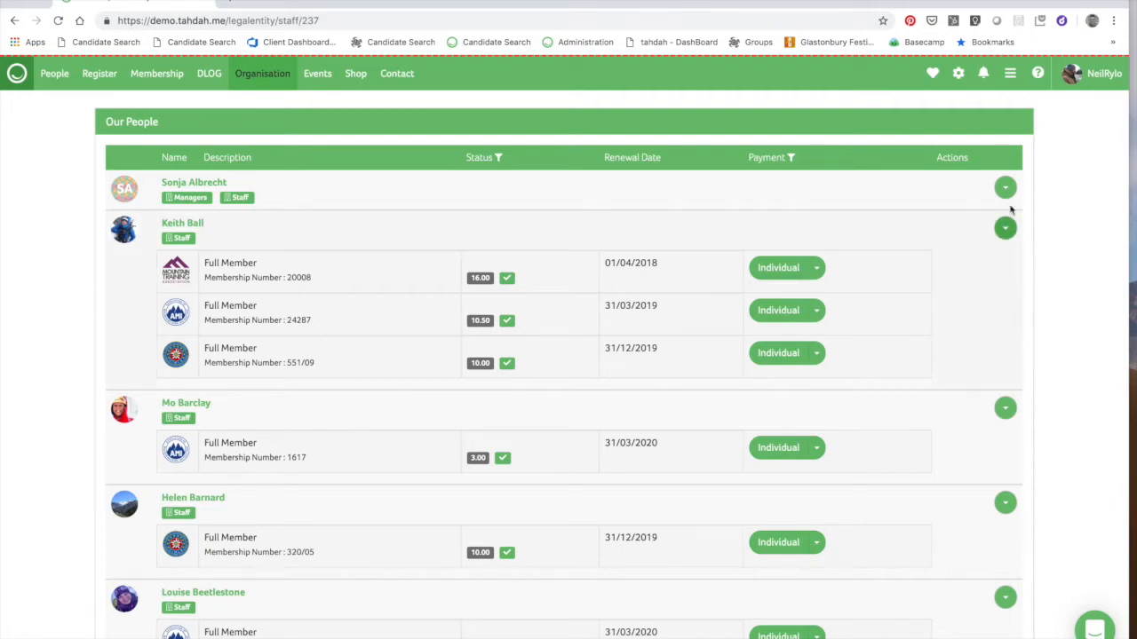
Open the Admin options above the staff list and choose Add Person
{"action": "left_click", "coordinate": [1006, 190]}
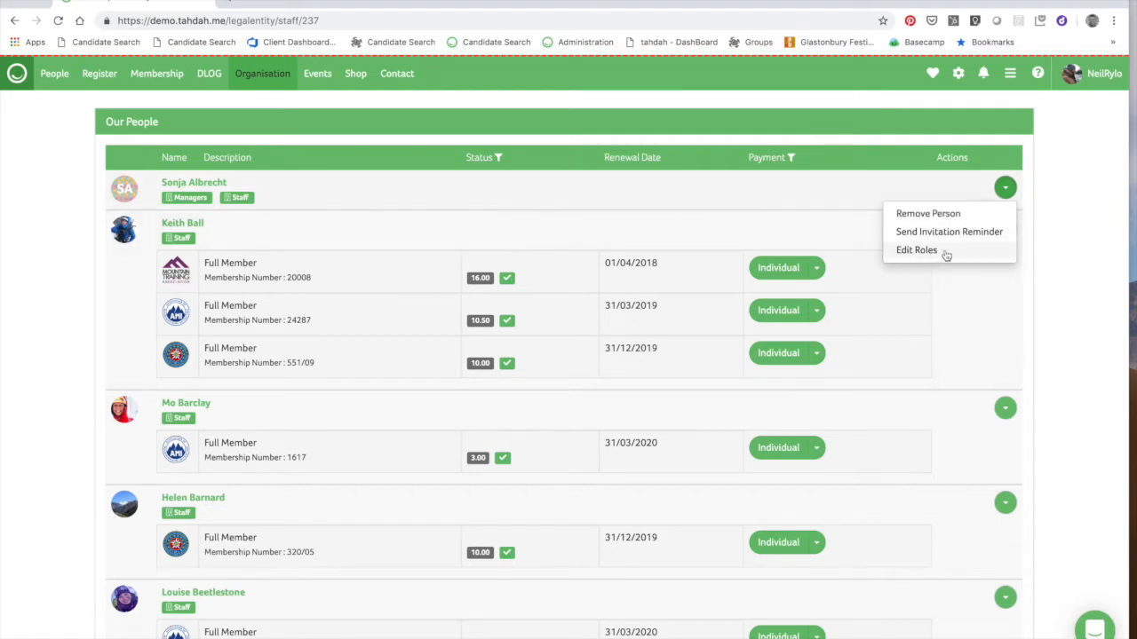
{"action": "left_click", "coordinate": [1066, 202]}
{"action": "scroll", "coordinate": [1066, 202], "scroll_direction": "up", "scroll_amount": 2}
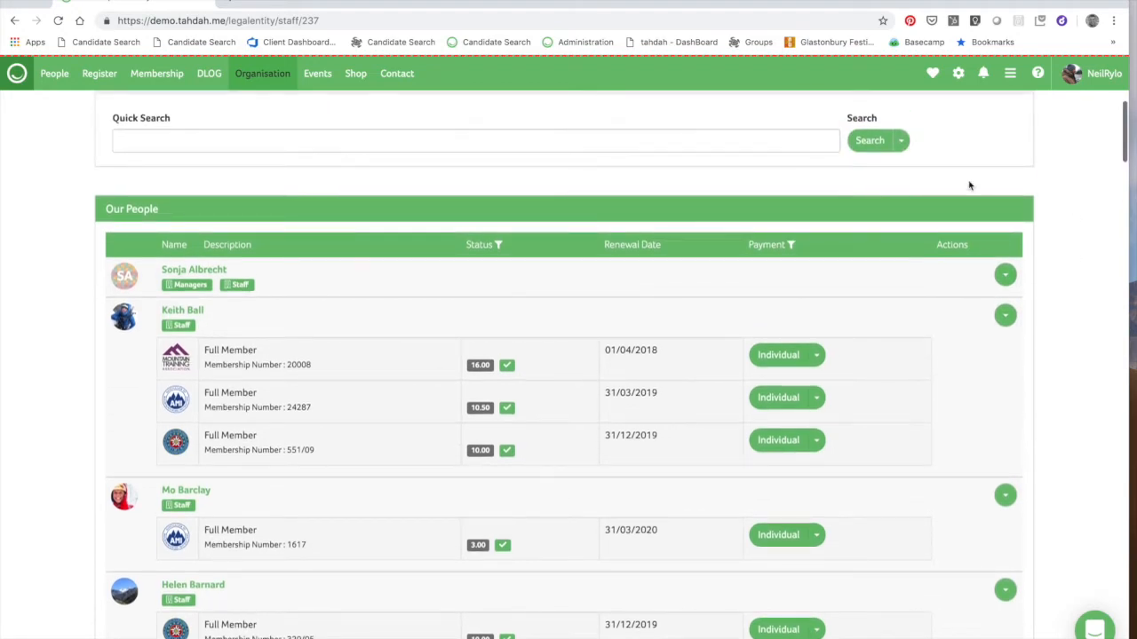
{"action": "scroll", "coordinate": [979, 175], "scroll_direction": "up", "scroll_amount": 5}
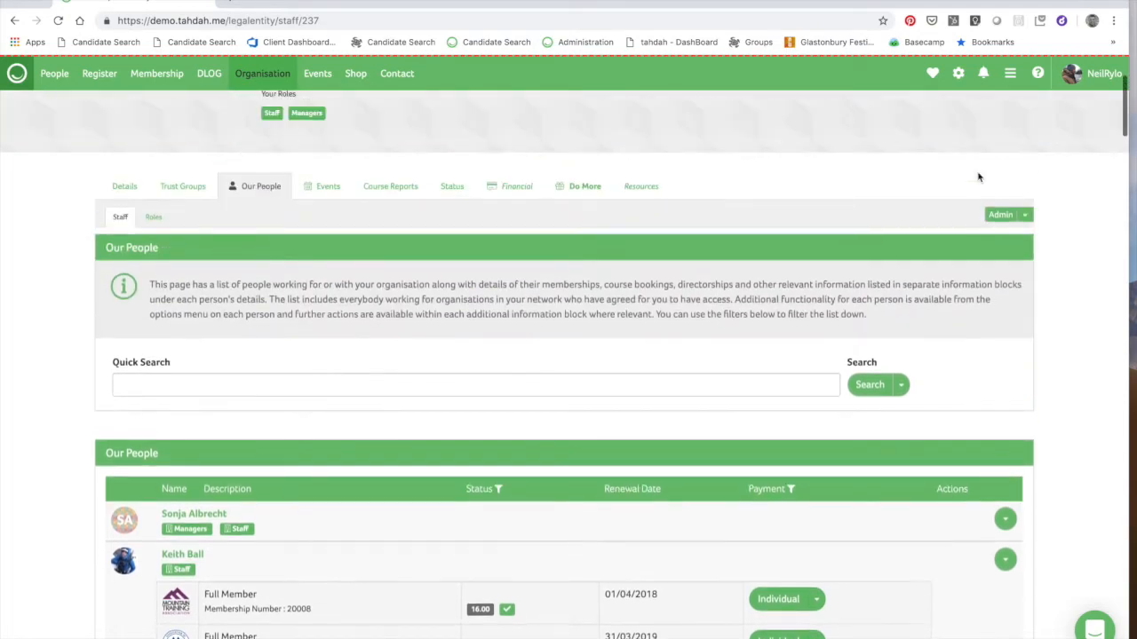
{"action": "left_click", "coordinate": [1025, 215]}
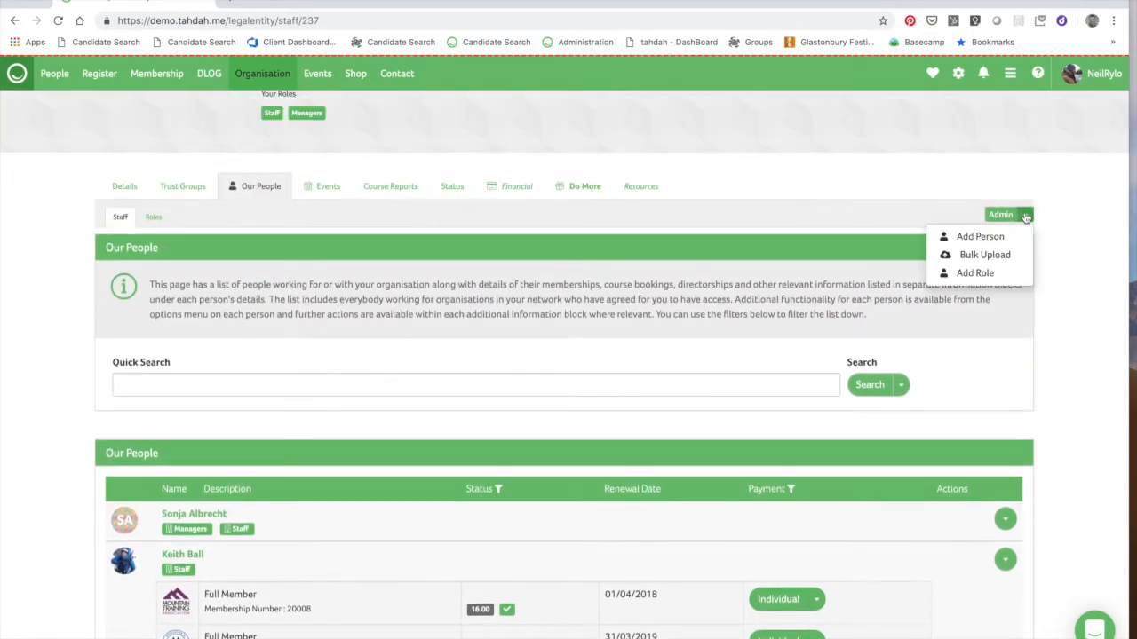
{"action": "left_click", "coordinate": [977, 237]}
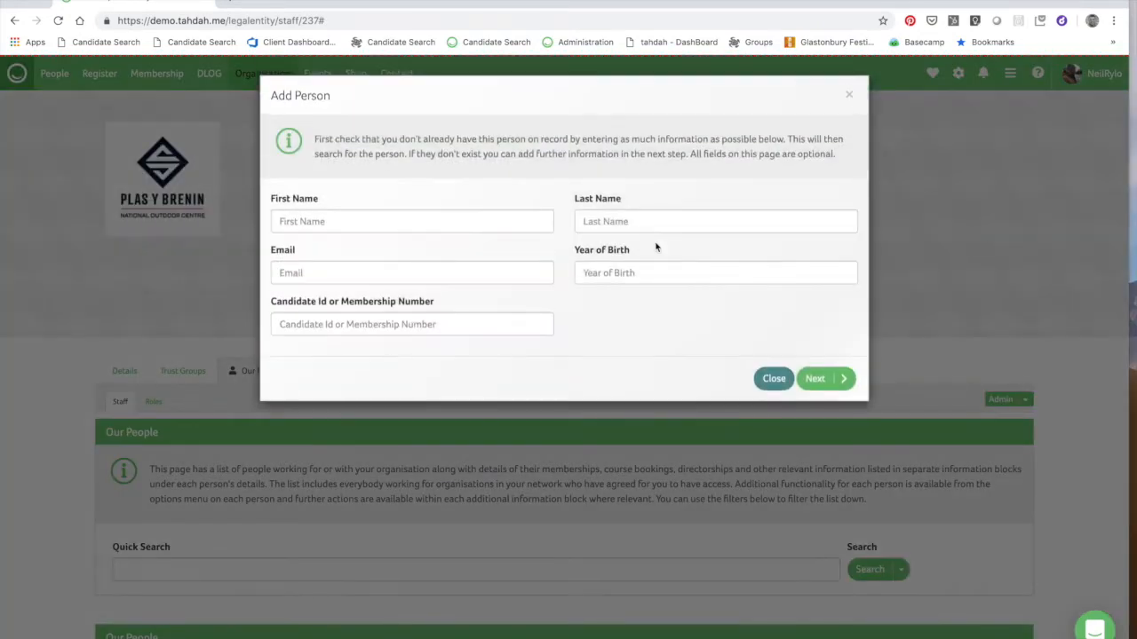
Search for the person by entering their first name and surname
{"action": "left_click", "coordinate": [283, 214]}
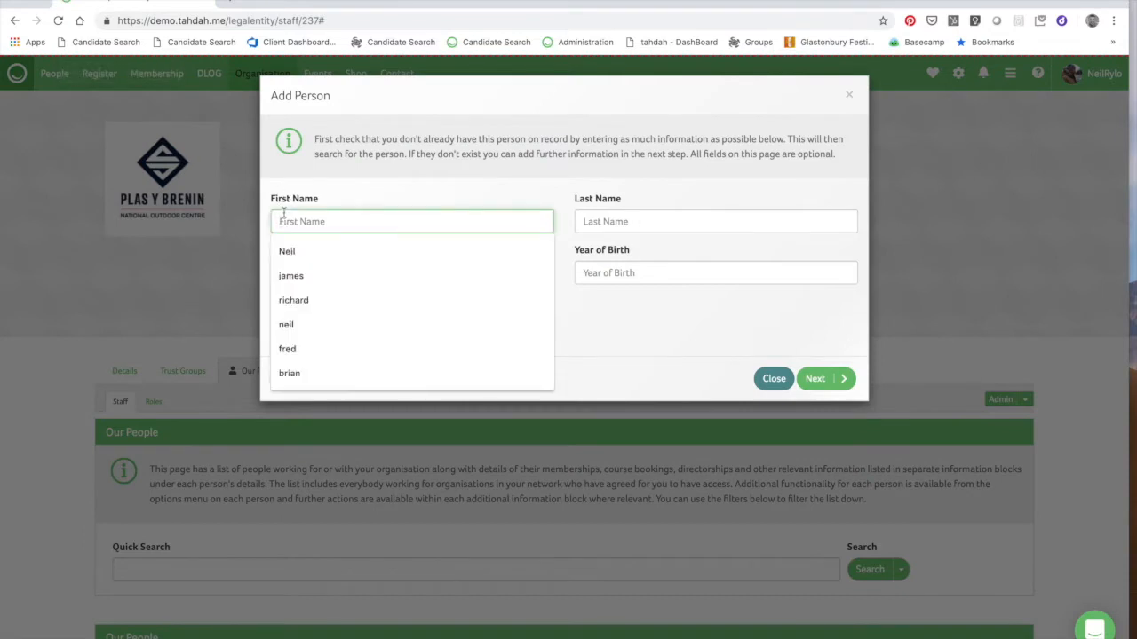
{"action": "key", "text": "Tab"}
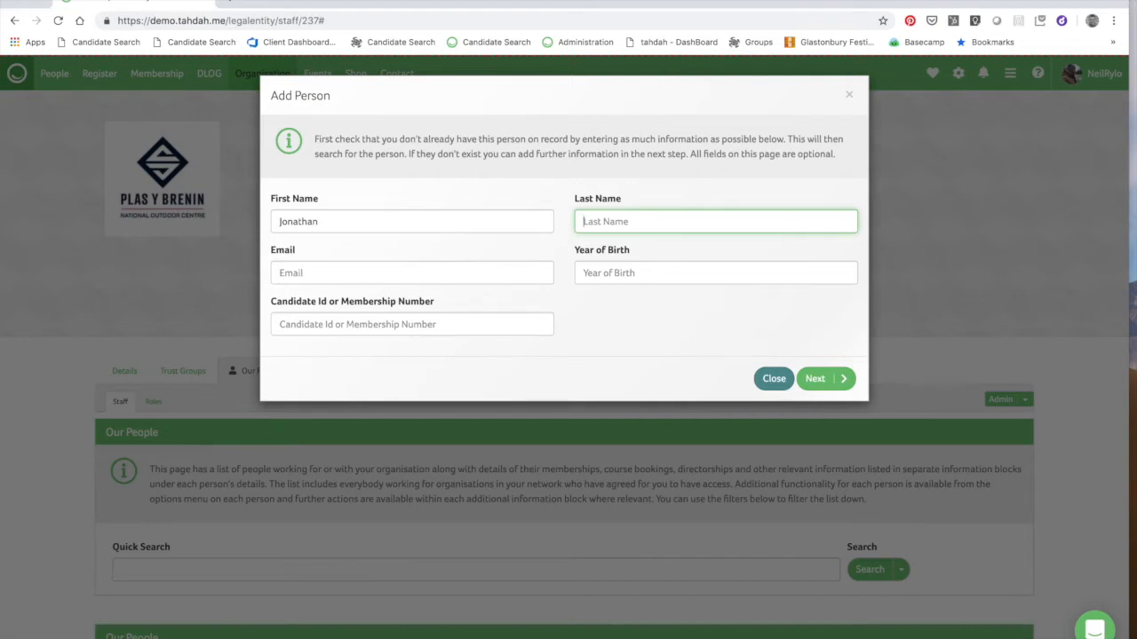
{"action": "left_click", "coordinate": [822, 380]}
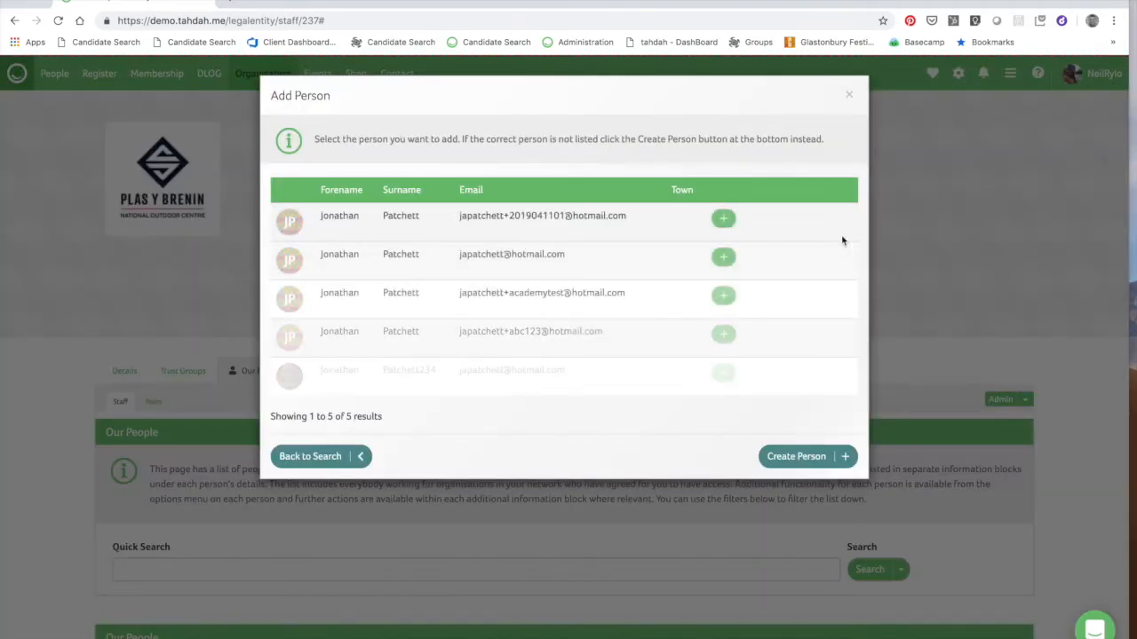
Add the last matching person to the organisation and close the Add Person form
{"action": "left_click", "coordinate": [724, 374]}
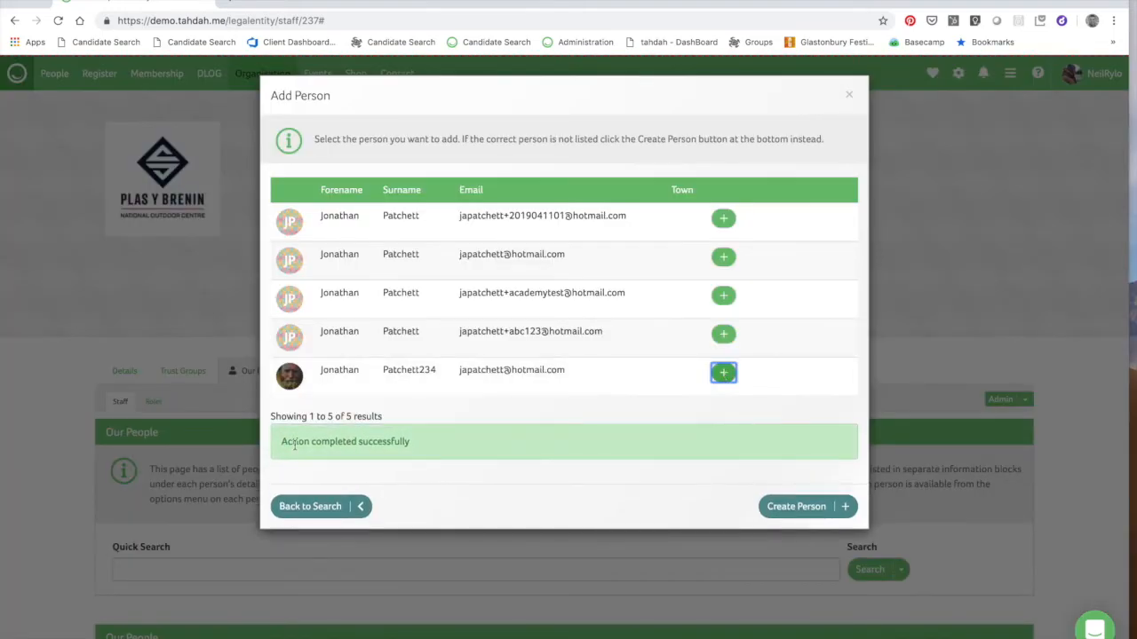
{"action": "left_click", "coordinate": [347, 513]}
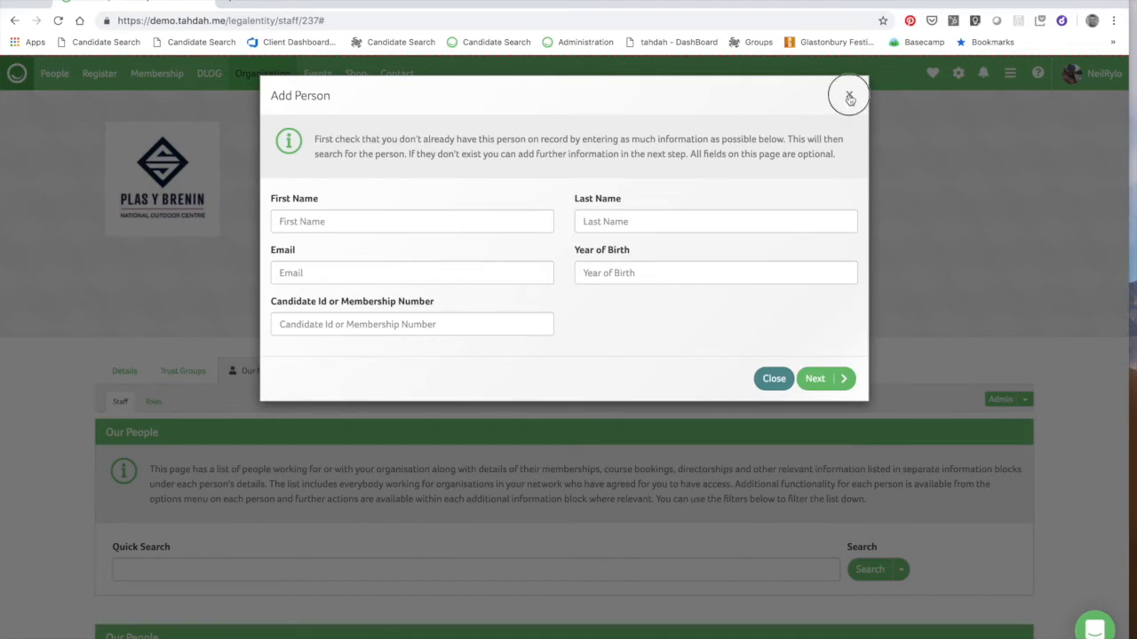
{"action": "left_click", "coordinate": [849, 95]}
Scroll down the Our People list to the newly invited person's entry
{"action": "scroll", "coordinate": [826, 342], "scroll_direction": "down", "scroll_amount": 5}
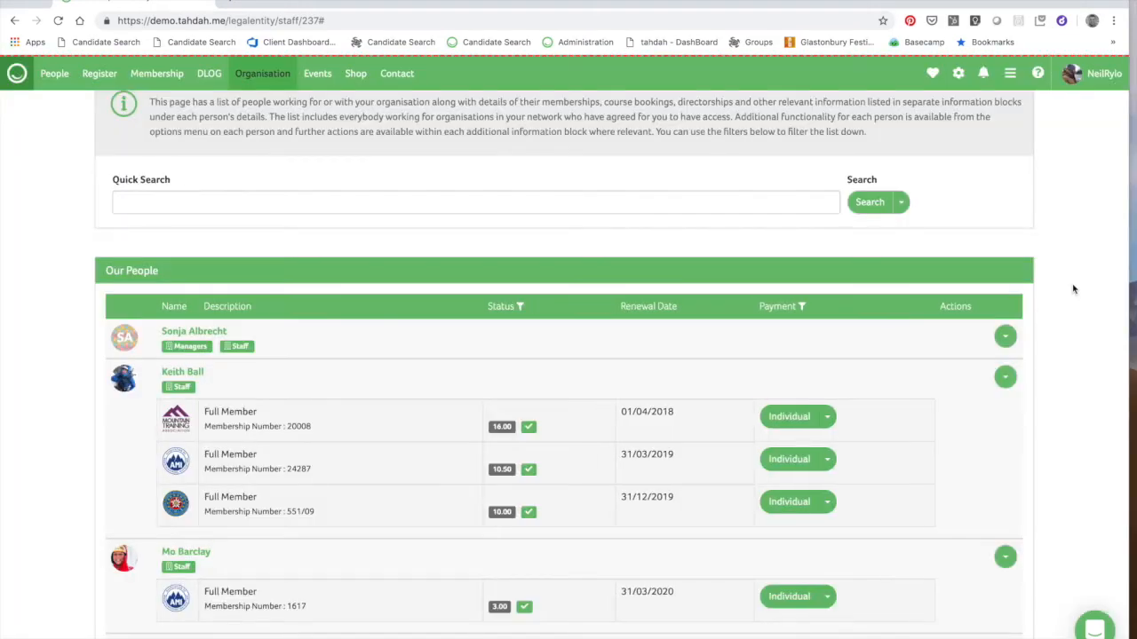
{"action": "scroll", "coordinate": [1063, 333], "scroll_direction": "down", "scroll_amount": 4}
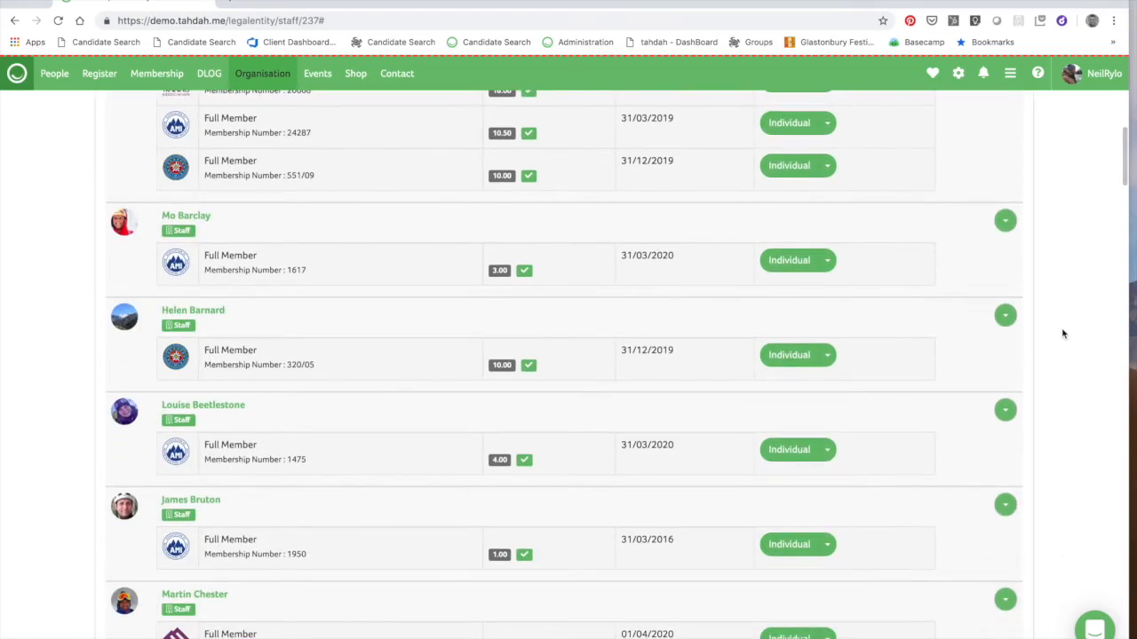
{"action": "scroll", "coordinate": [1063, 333], "scroll_direction": "down", "scroll_amount": 3}
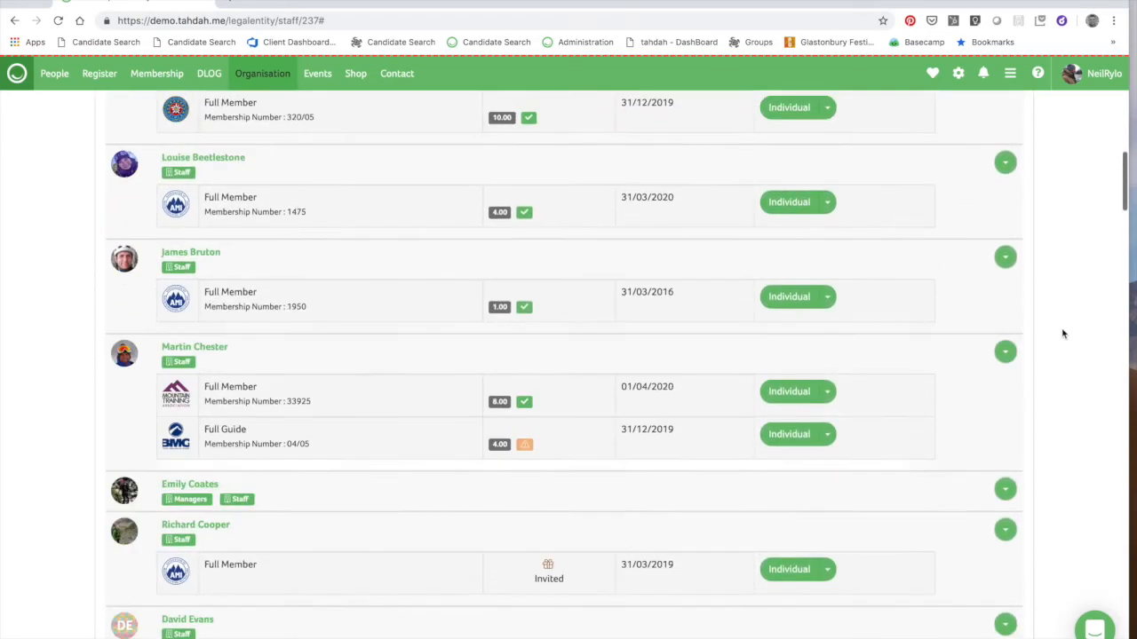
{"action": "scroll", "coordinate": [892, 284], "scroll_direction": "up", "scroll_amount": 8}
{"action": "scroll", "coordinate": [749, 418], "scroll_direction": "down", "scroll_amount": 8}
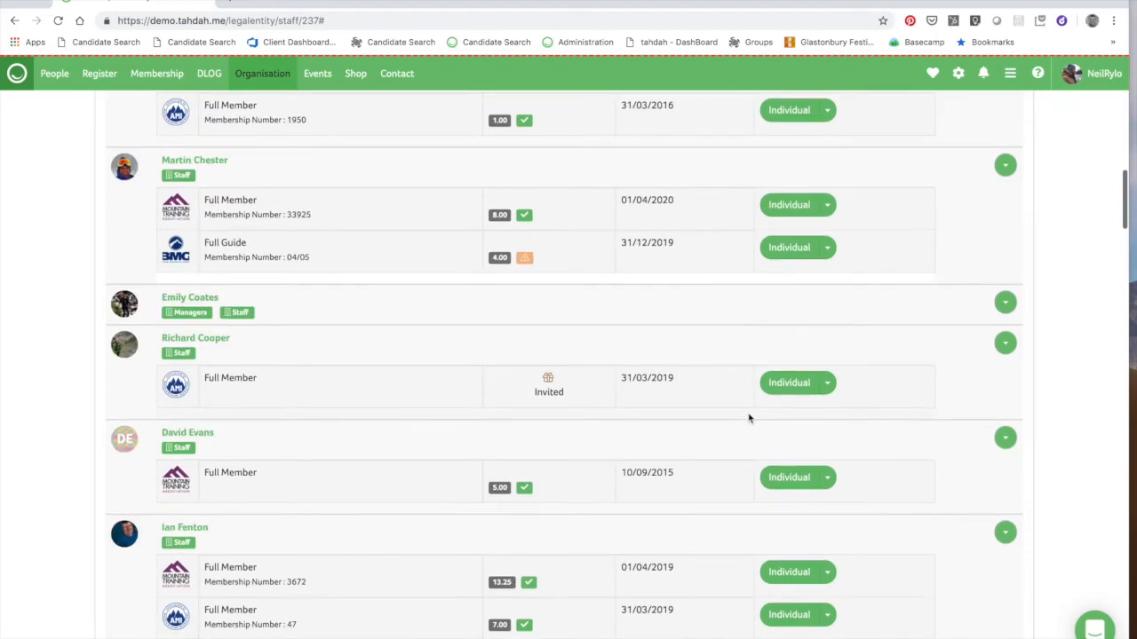
{"action": "scroll", "coordinate": [748, 418], "scroll_direction": "down", "scroll_amount": 1}
{"action": "scroll", "coordinate": [749, 419], "scroll_direction": "down", "scroll_amount": 5}
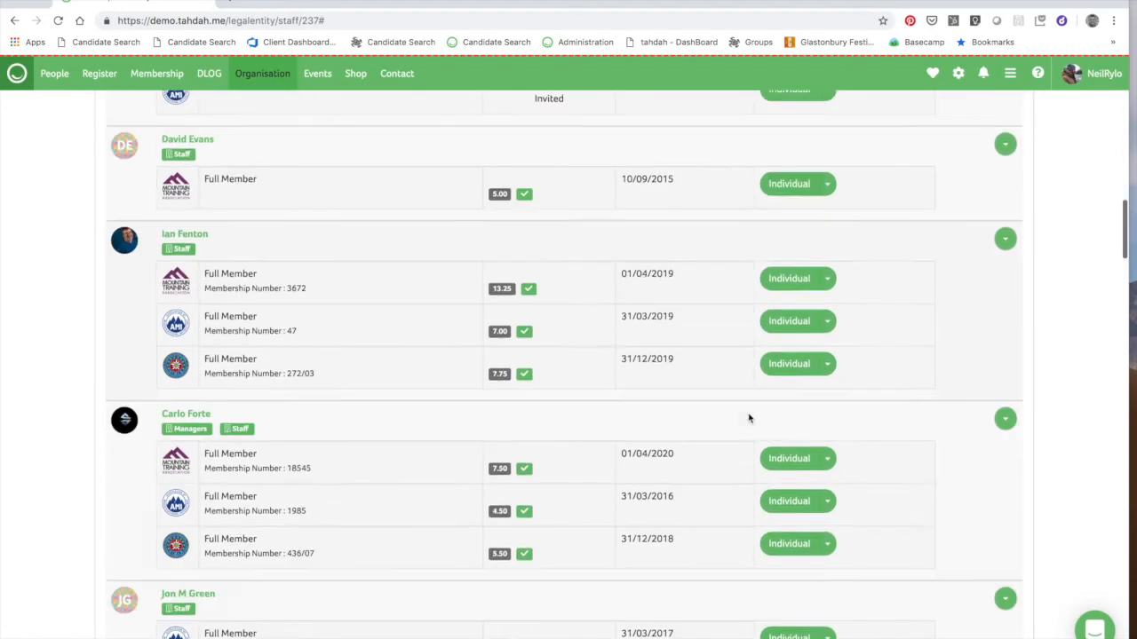
{"action": "scroll", "coordinate": [749, 418], "scroll_direction": "down", "scroll_amount": 3}
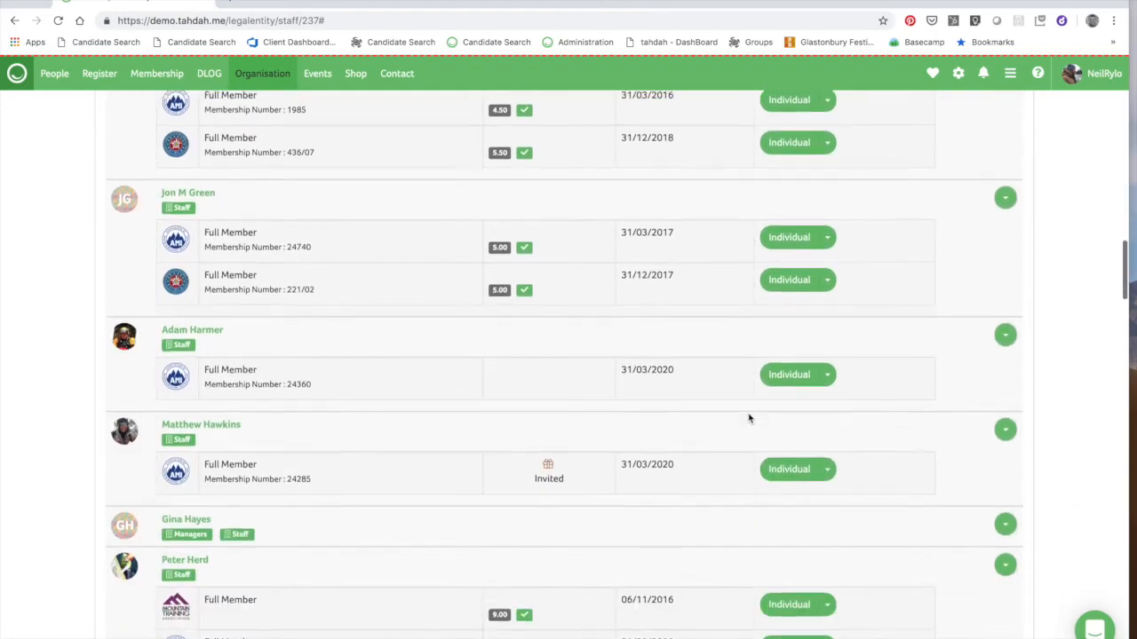
{"action": "scroll", "coordinate": [748, 418], "scroll_direction": "down", "scroll_amount": 5}
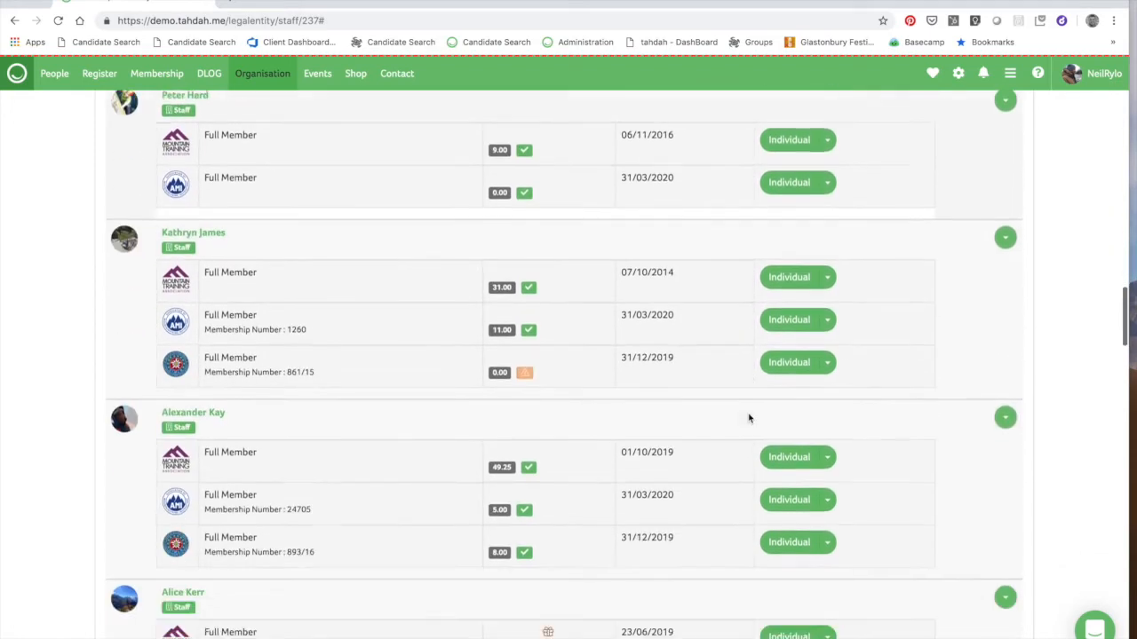
{"action": "scroll", "coordinate": [748, 418], "scroll_direction": "down", "scroll_amount": 5}
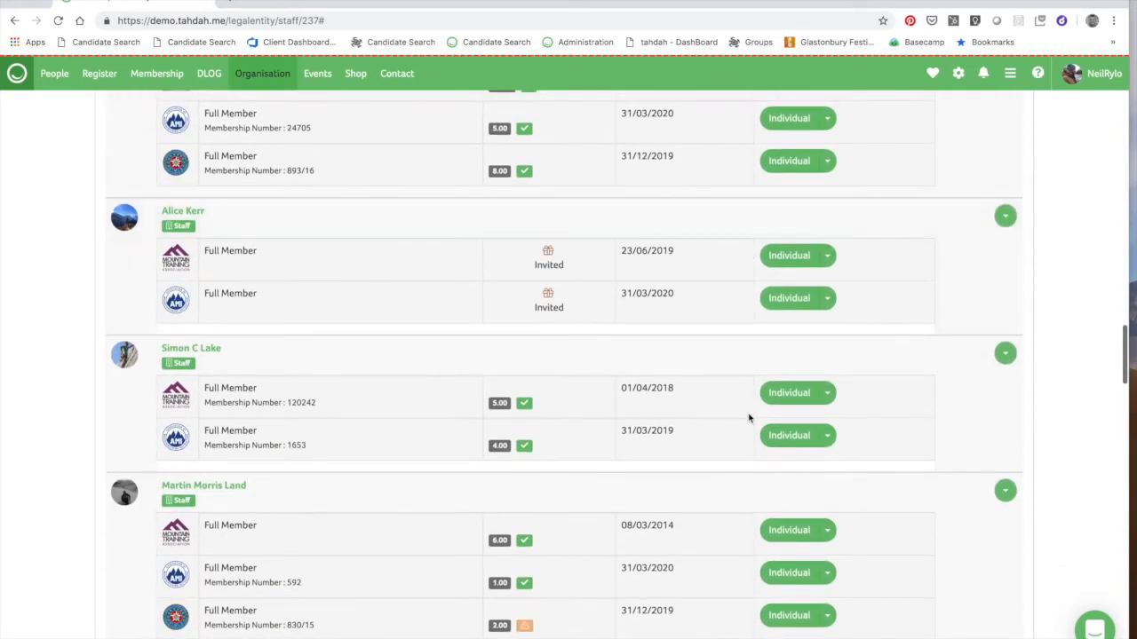
{"action": "scroll", "coordinate": [749, 418], "scroll_direction": "down", "scroll_amount": 6}
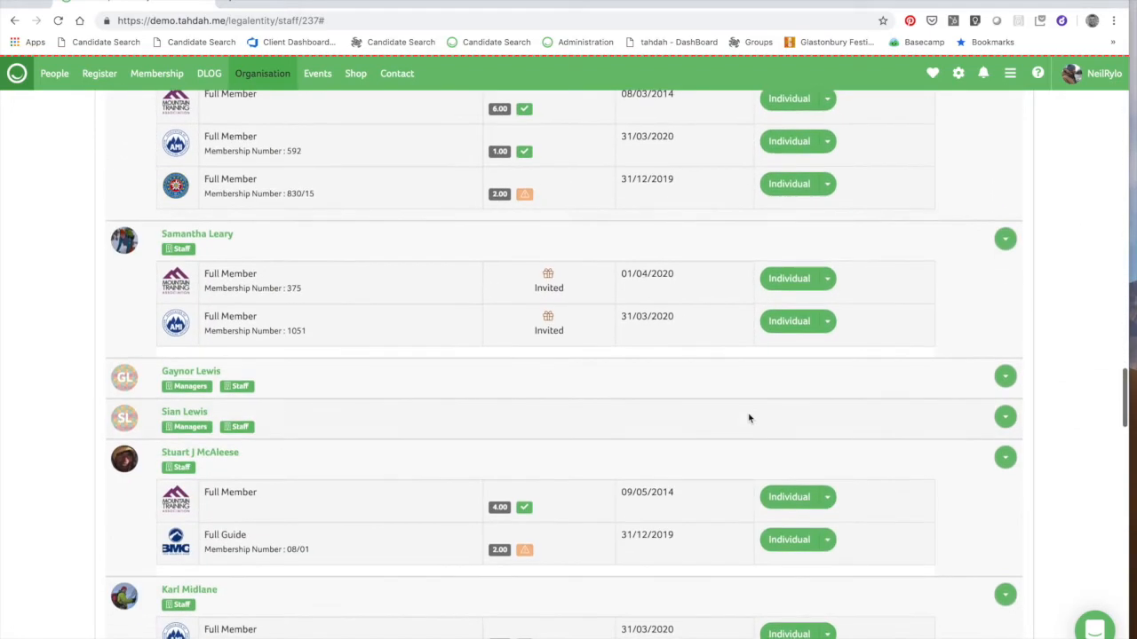
{"action": "scroll", "coordinate": [749, 418], "scroll_direction": "down", "scroll_amount": 3}
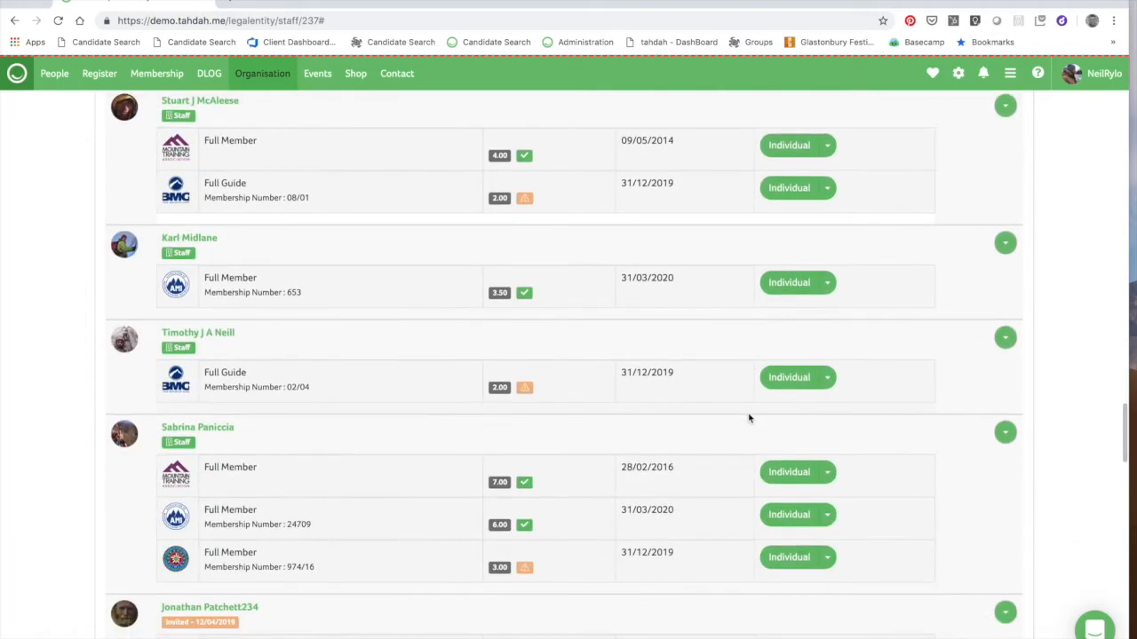
{"action": "scroll", "coordinate": [749, 419], "scroll_direction": "down", "scroll_amount": 1}
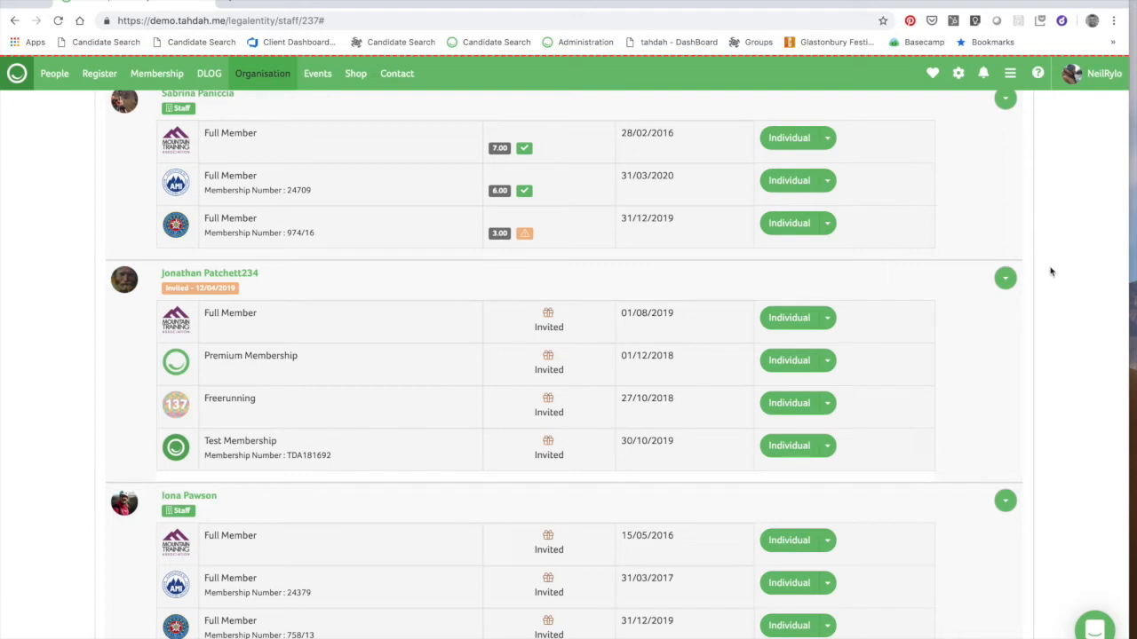
Through Edit Roles, give the invited person only the Managers role and save
{"action": "left_click", "coordinate": [1005, 280]}
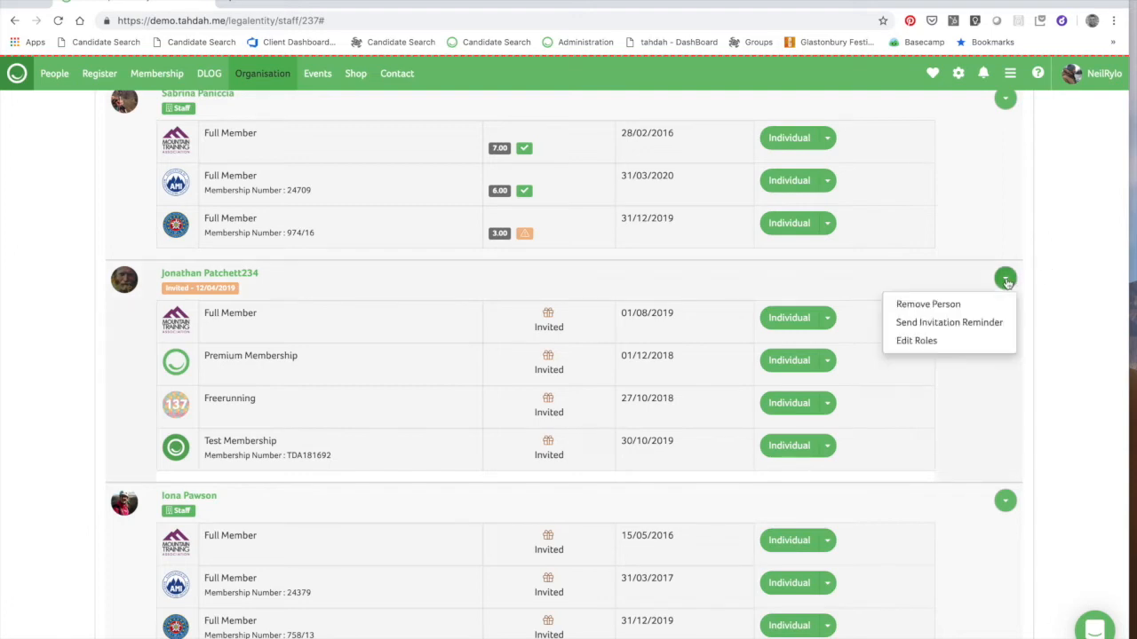
{"action": "left_click", "coordinate": [924, 341]}
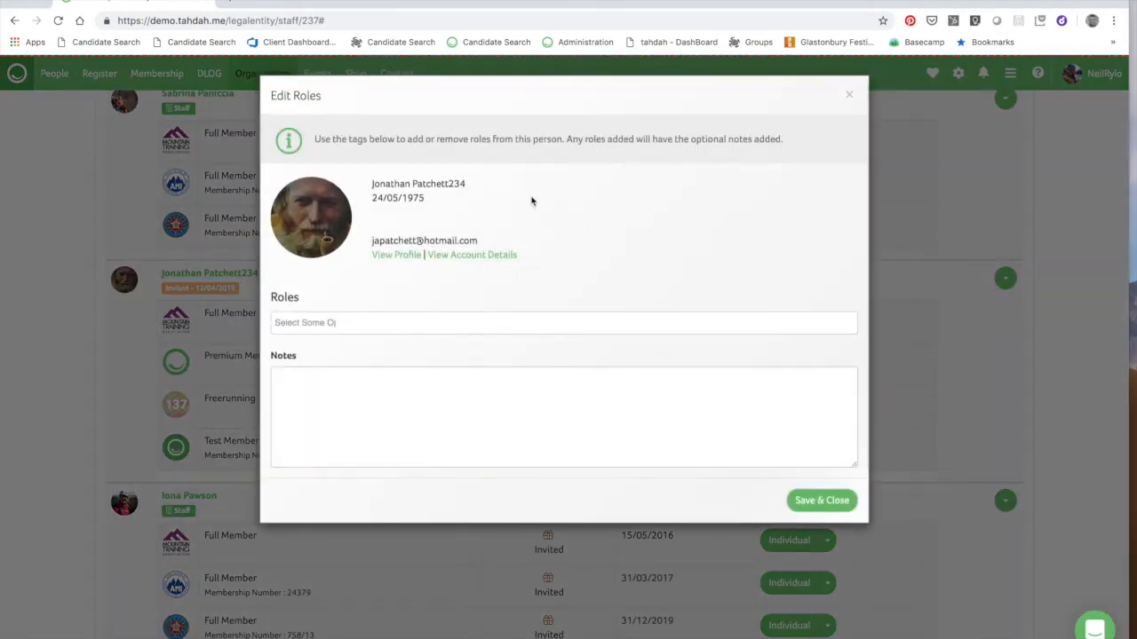
{"action": "left_click", "coordinate": [327, 325]}
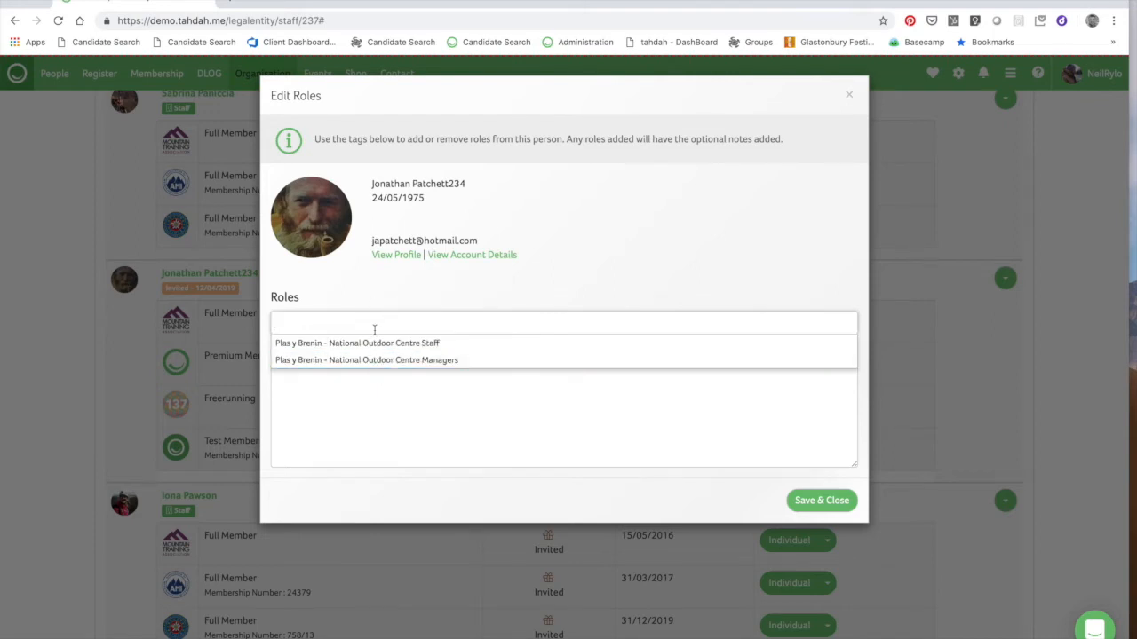
{"action": "left_click", "coordinate": [380, 360]}
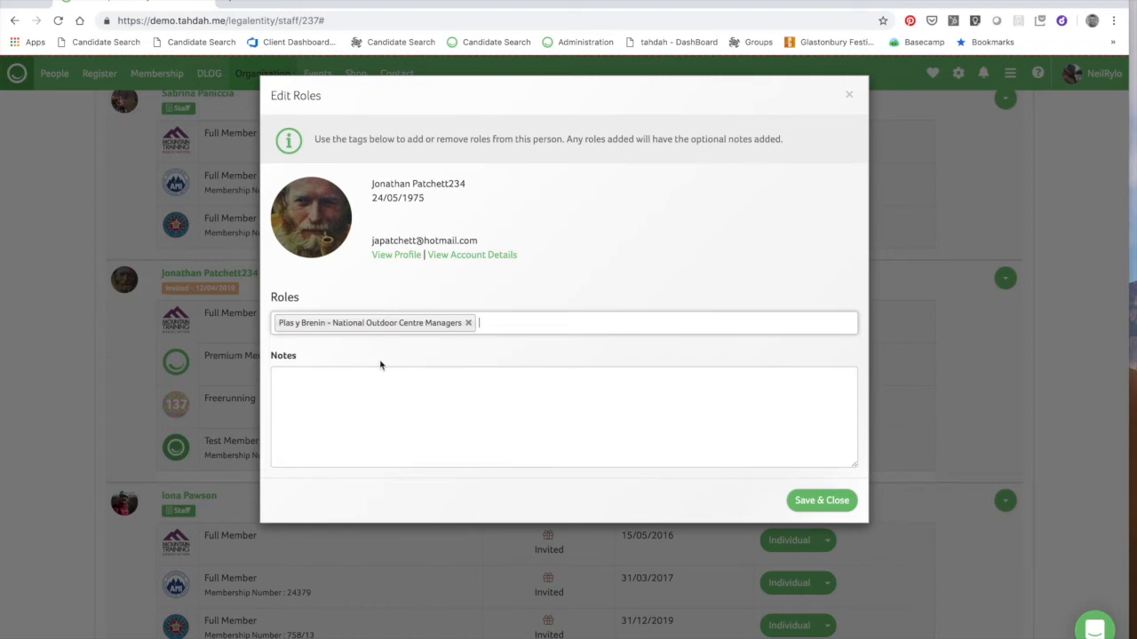
{"action": "left_click", "coordinate": [494, 324]}
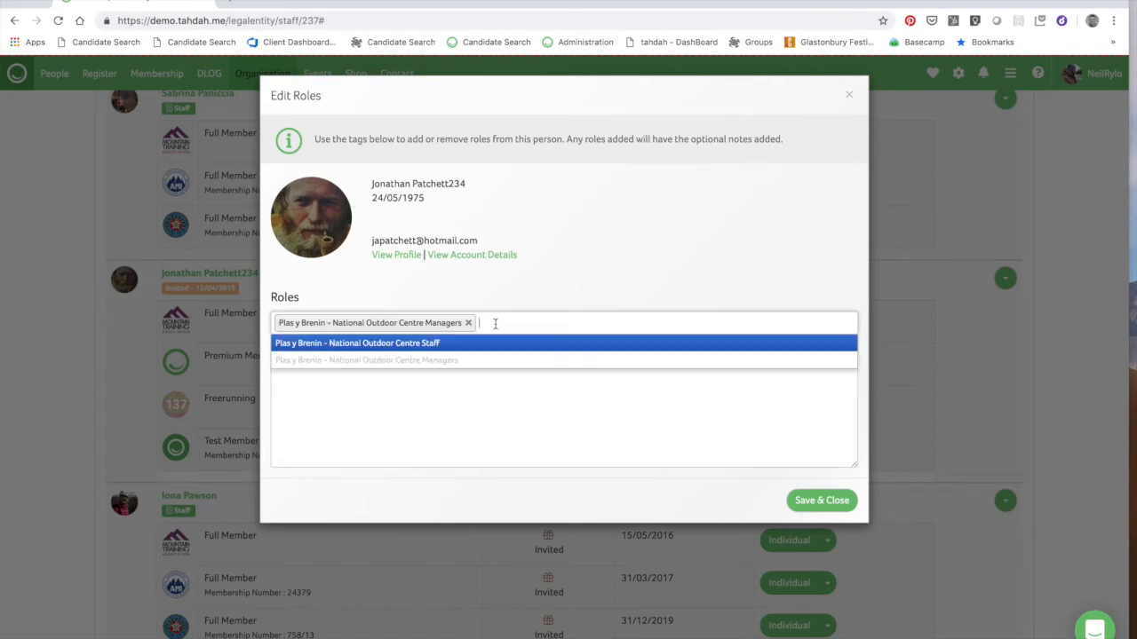
{"action": "left_click", "coordinate": [569, 277]}
{"action": "left_click", "coordinate": [823, 499]}
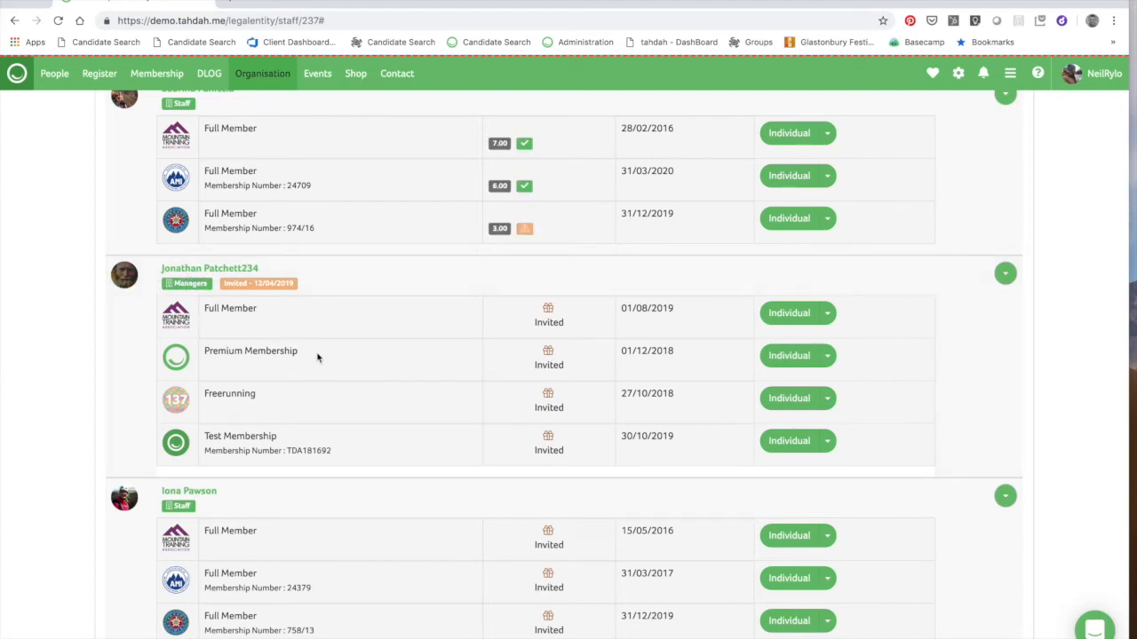
Check another manager's actions, then return to the top and open the organisation's Financial pages
{"action": "scroll", "coordinate": [1048, 180], "scroll_direction": "up", "scroll_amount": 20}
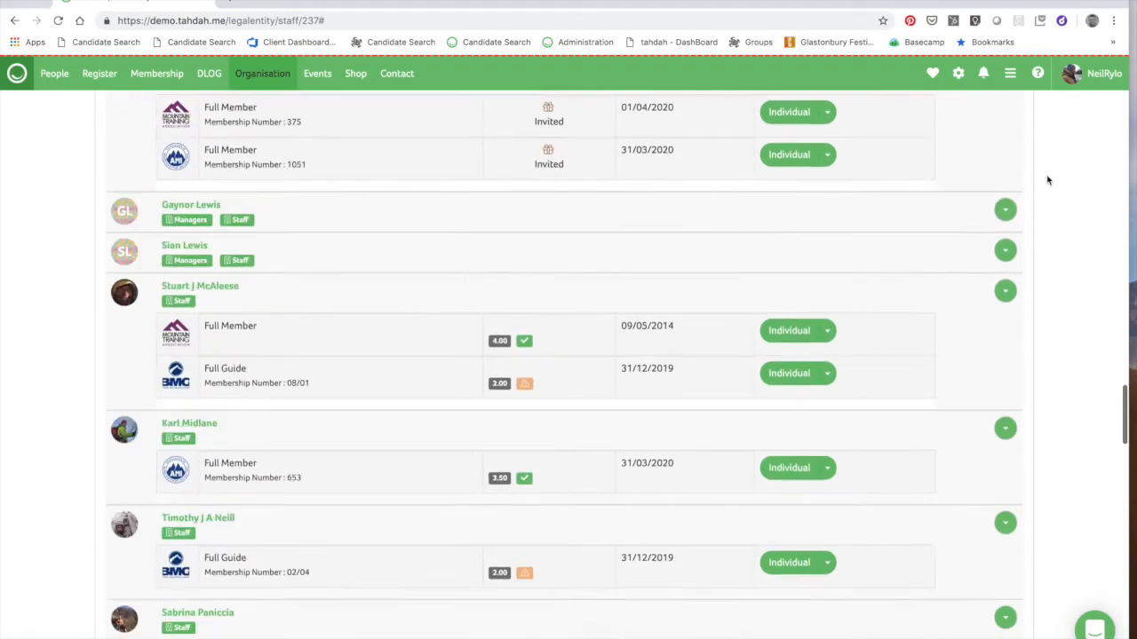
{"action": "scroll", "coordinate": [1048, 180], "scroll_direction": "up", "scroll_amount": 20}
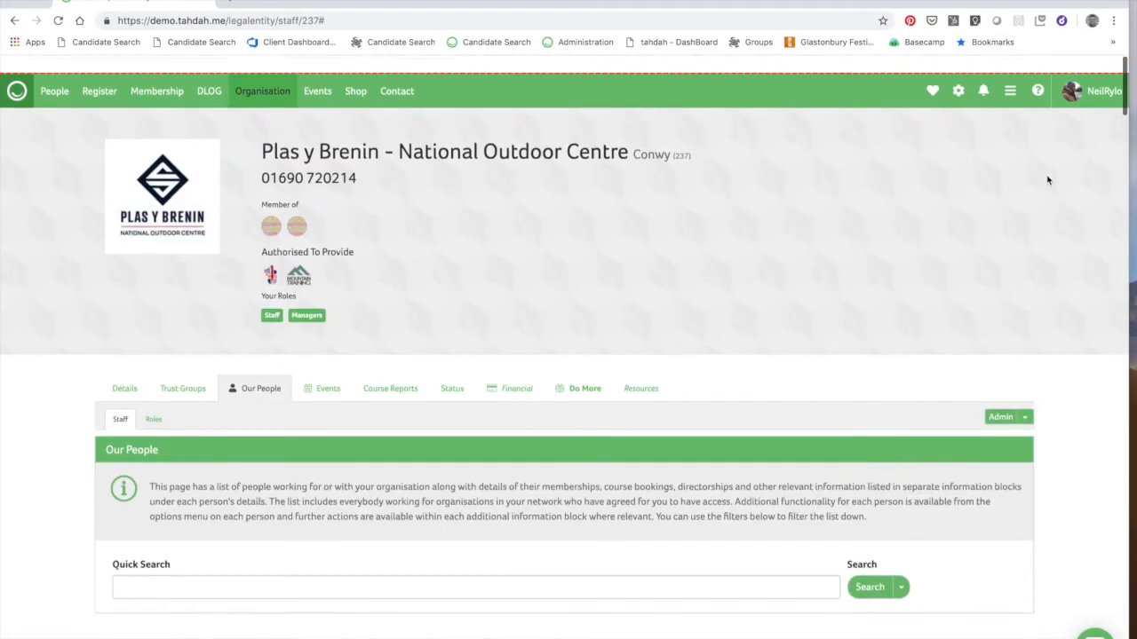
{"action": "scroll", "coordinate": [666, 173], "scroll_direction": "down", "scroll_amount": 20}
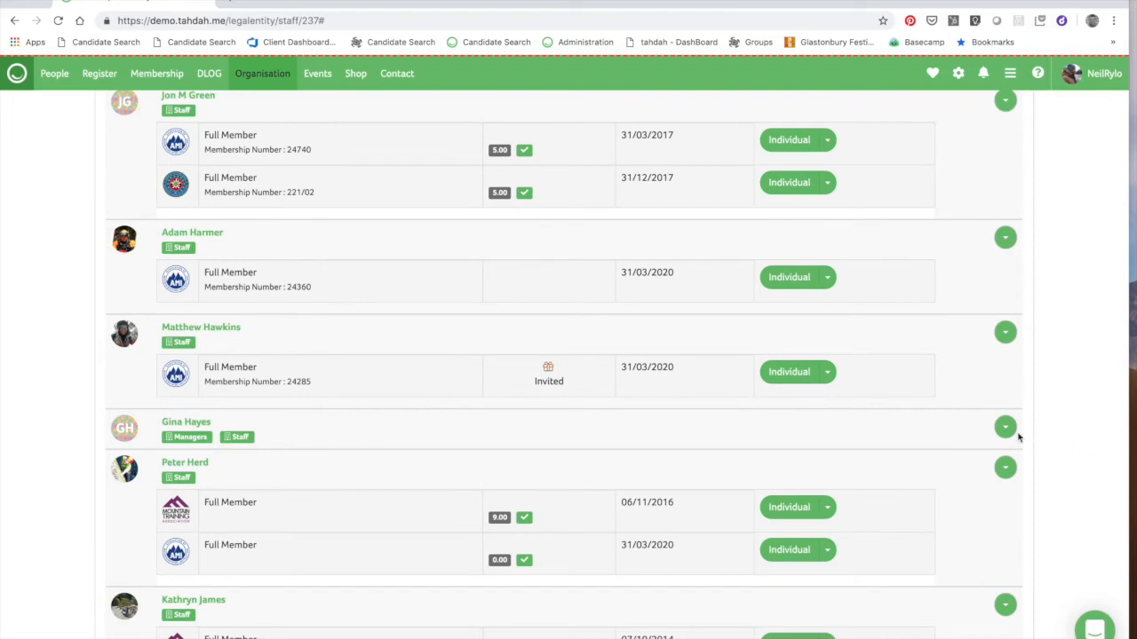
{"action": "left_click", "coordinate": [1006, 427]}
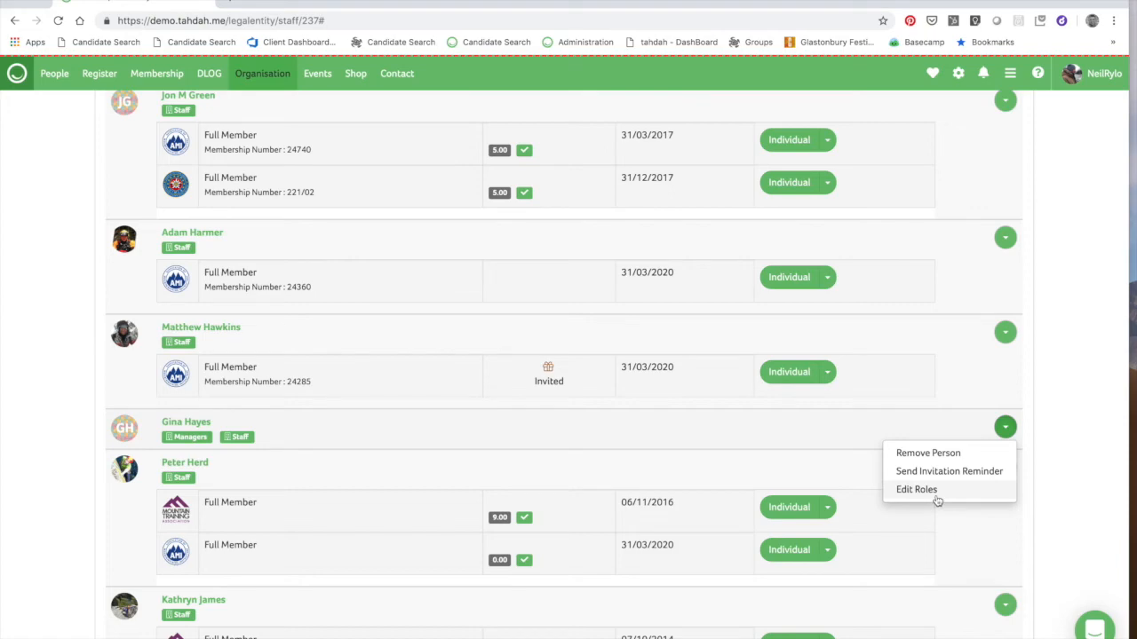
{"action": "left_click", "coordinate": [1078, 236]}
{"action": "scroll", "coordinate": [696, 256], "scroll_direction": "up", "scroll_amount": 10}
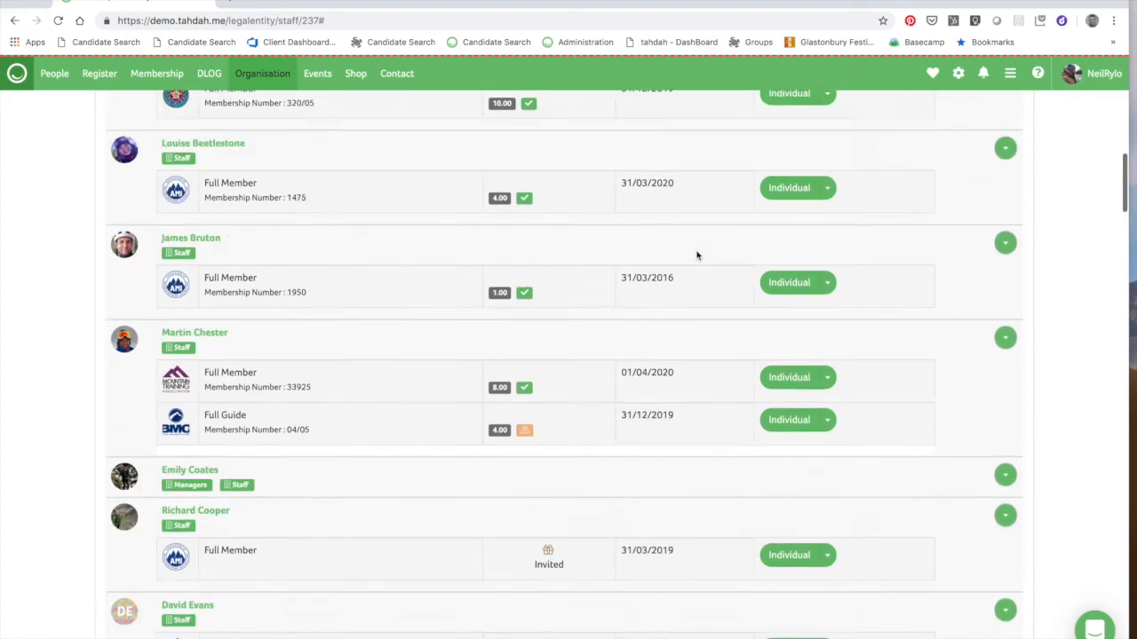
{"action": "scroll", "coordinate": [696, 256], "scroll_direction": "up", "scroll_amount": 15}
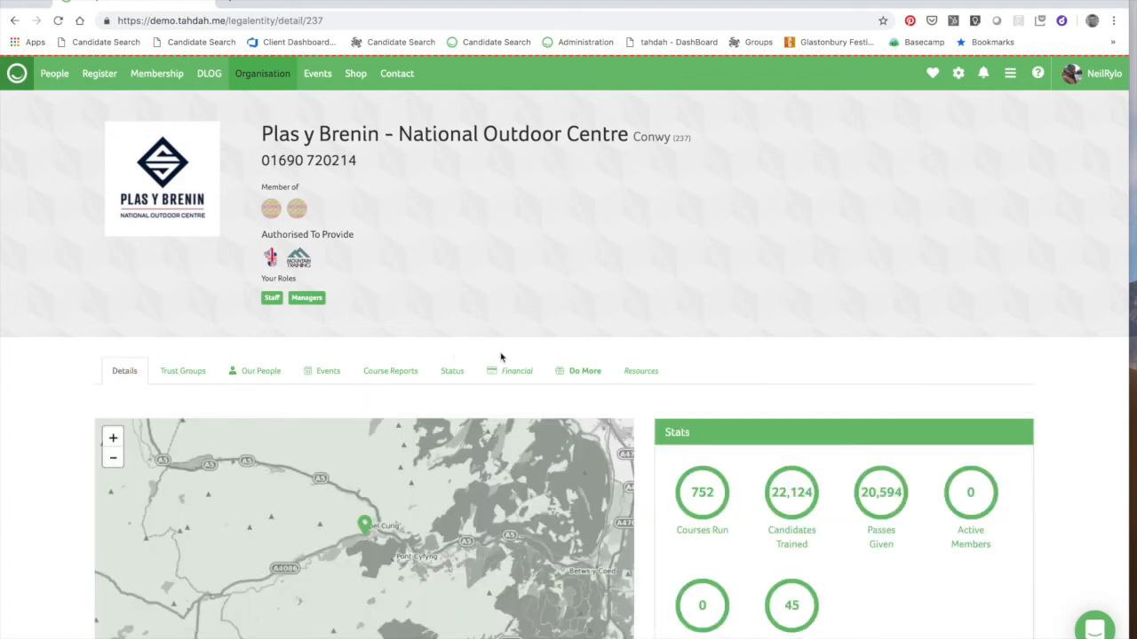
{"action": "left_click", "coordinate": [511, 373]}
Scroll down the invoice statement and open the actions menu for the £132.00 bill 447750
{"action": "scroll", "coordinate": [510, 373], "scroll_direction": "down", "scroll_amount": 3}
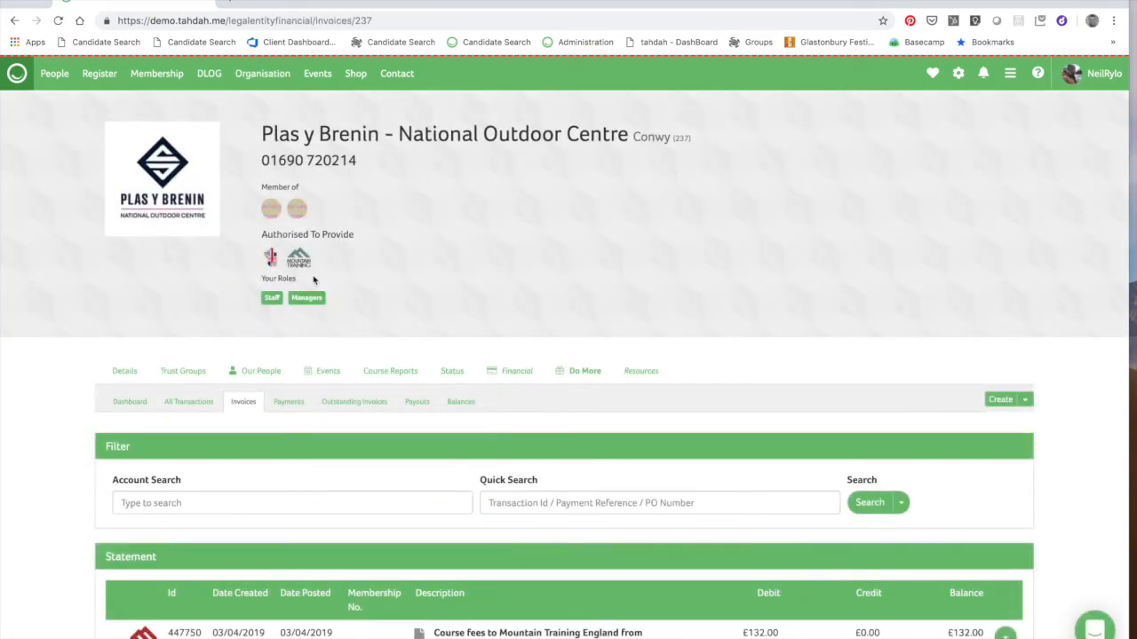
{"action": "scroll", "coordinate": [338, 299], "scroll_direction": "down", "scroll_amount": 3}
{"action": "scroll", "coordinate": [338, 299], "scroll_direction": "up", "scroll_amount": 1}
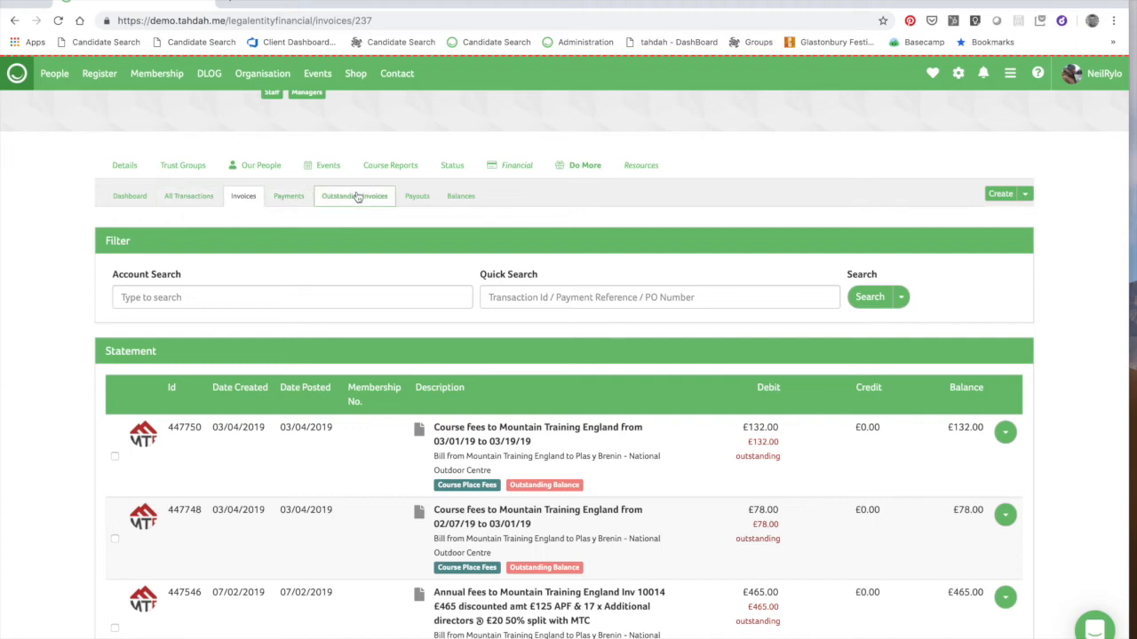
{"action": "scroll", "coordinate": [503, 387], "scroll_direction": "down", "scroll_amount": 3}
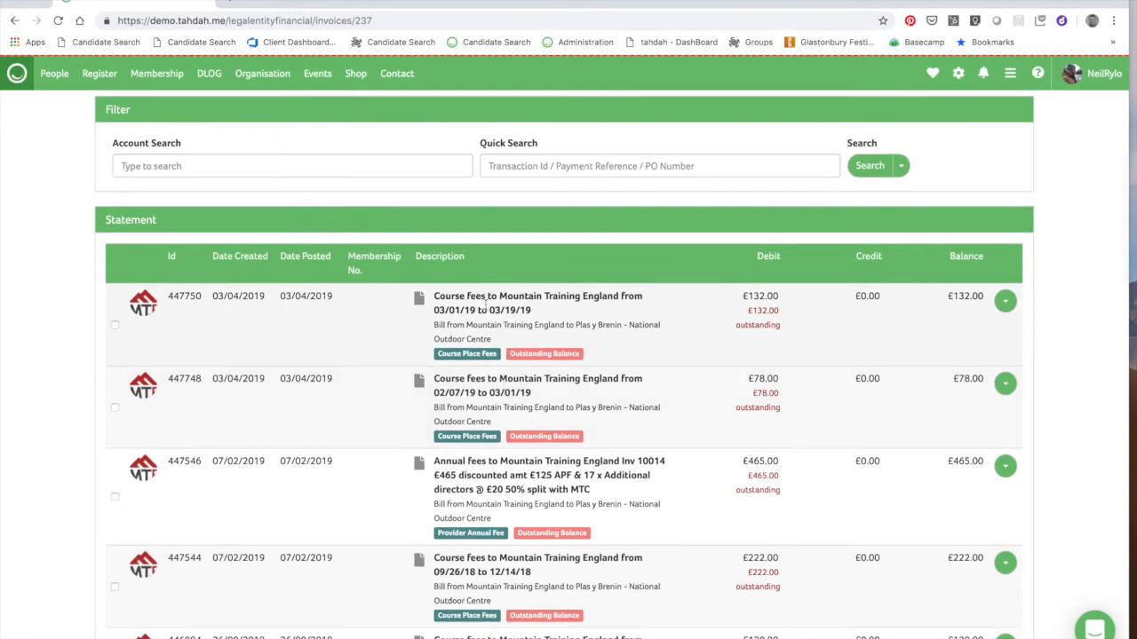
{"action": "left_click", "coordinate": [1005, 302]}
{"action": "scroll", "coordinate": [616, 428], "scroll_direction": "down", "scroll_amount": 4}
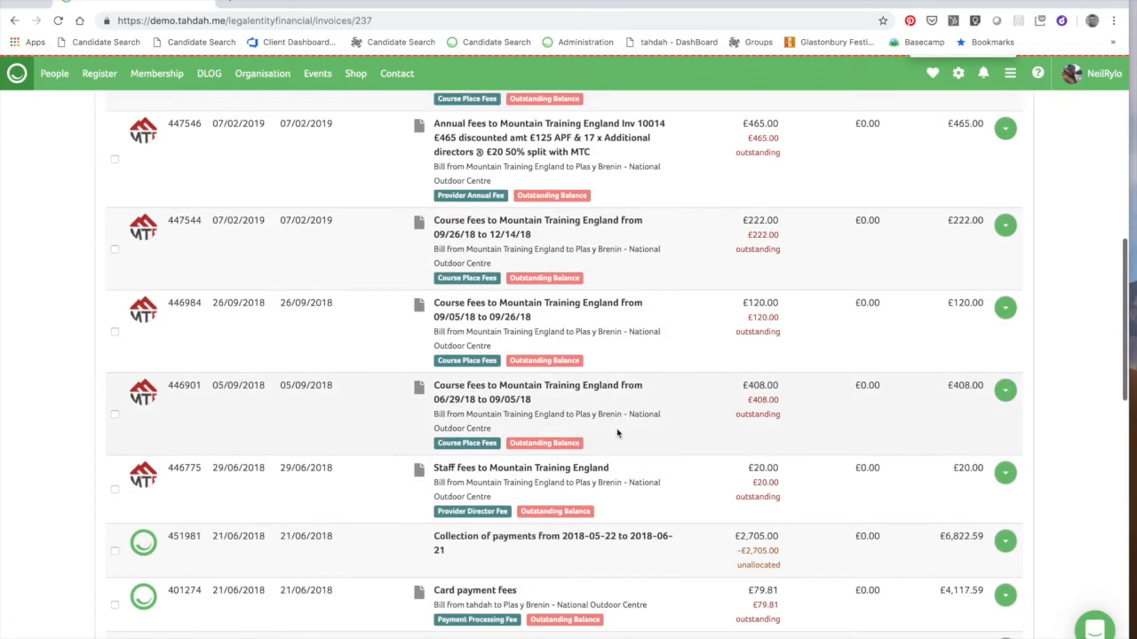
{"action": "scroll", "coordinate": [617, 428], "scroll_direction": "up", "scroll_amount": 8}
{"action": "scroll", "coordinate": [616, 428], "scroll_direction": "down", "scroll_amount": 6}
{"action": "scroll", "coordinate": [616, 428], "scroll_direction": "up", "scroll_amount": 2}
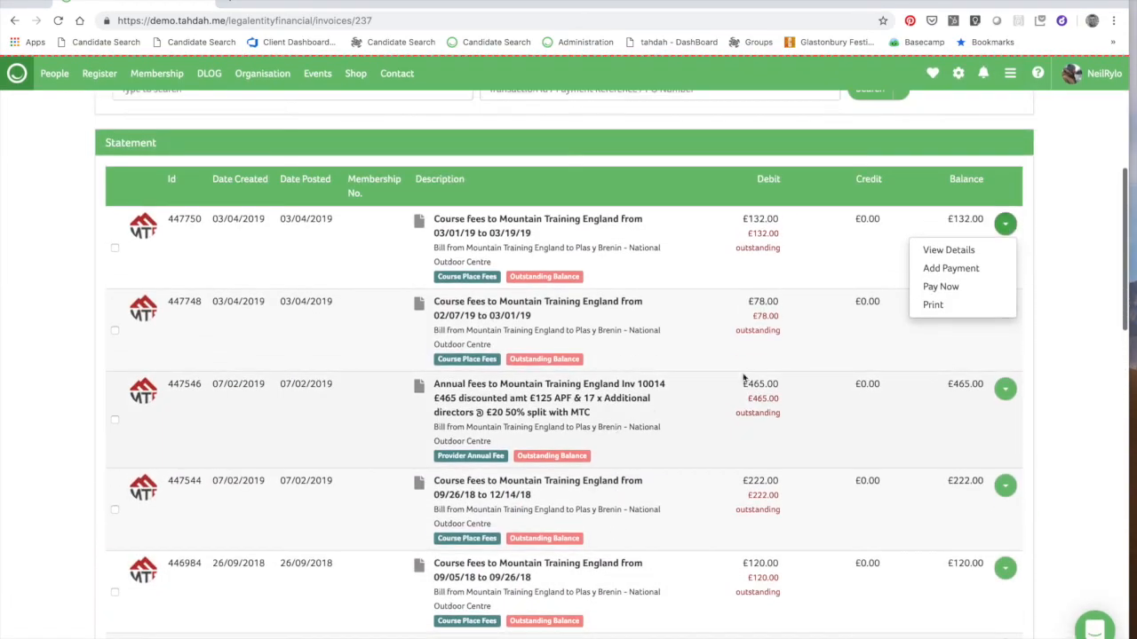
View the £132.00 bill's details and start a bill payment for outstanding invoices
{"action": "left_click", "coordinate": [948, 251]}
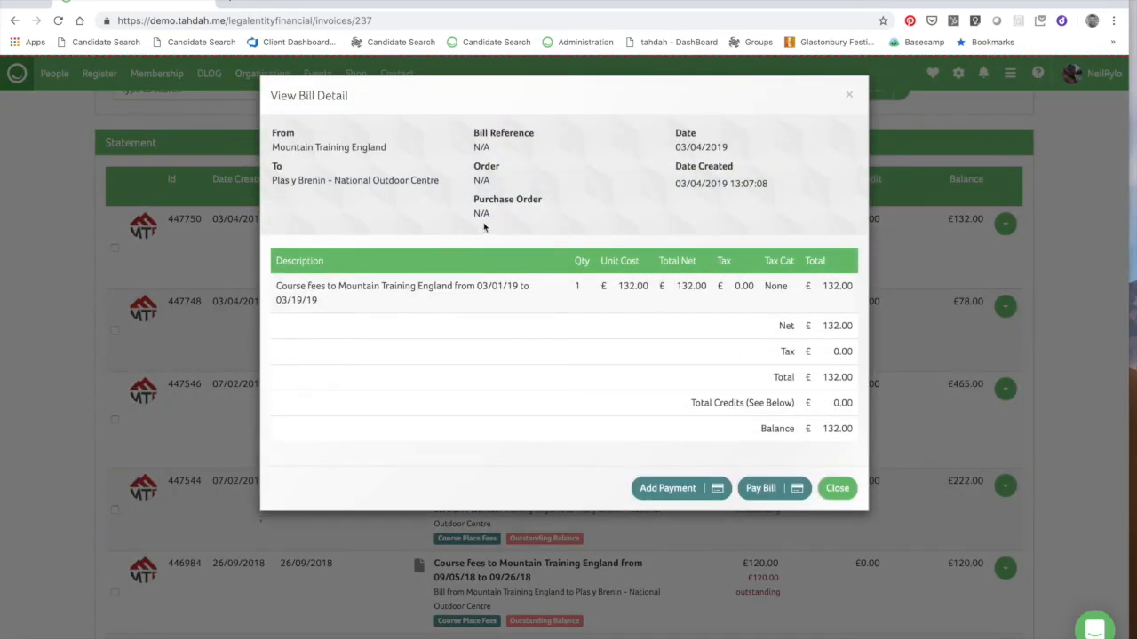
{"action": "left_click", "coordinate": [761, 488]}
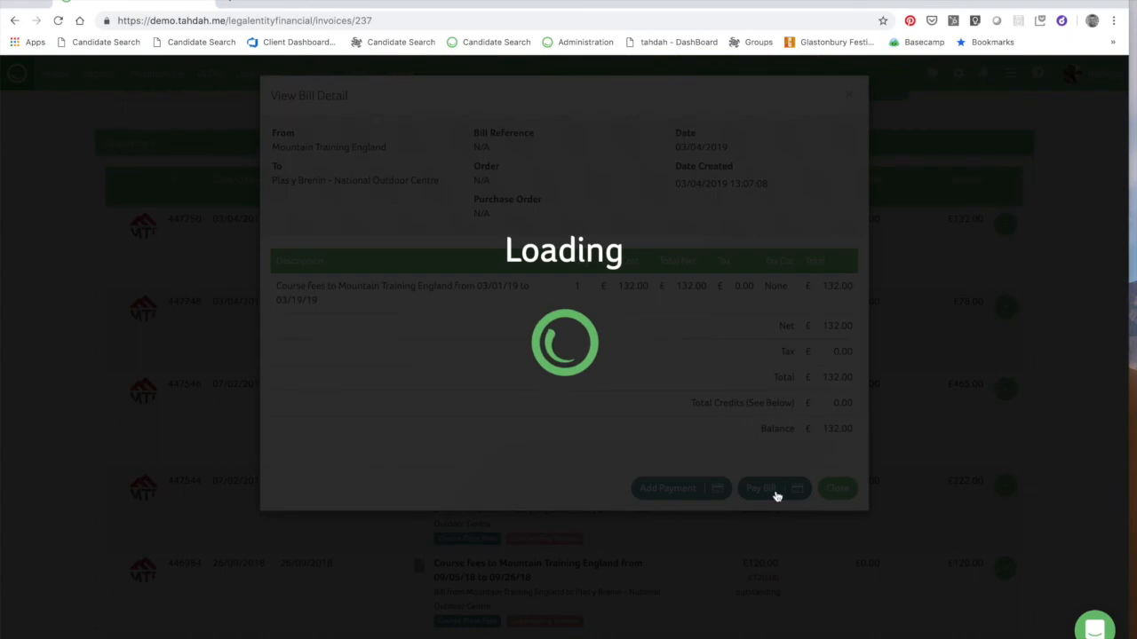
{"action": "scroll", "coordinate": [675, 538], "scroll_direction": "down", "scroll_amount": 5}
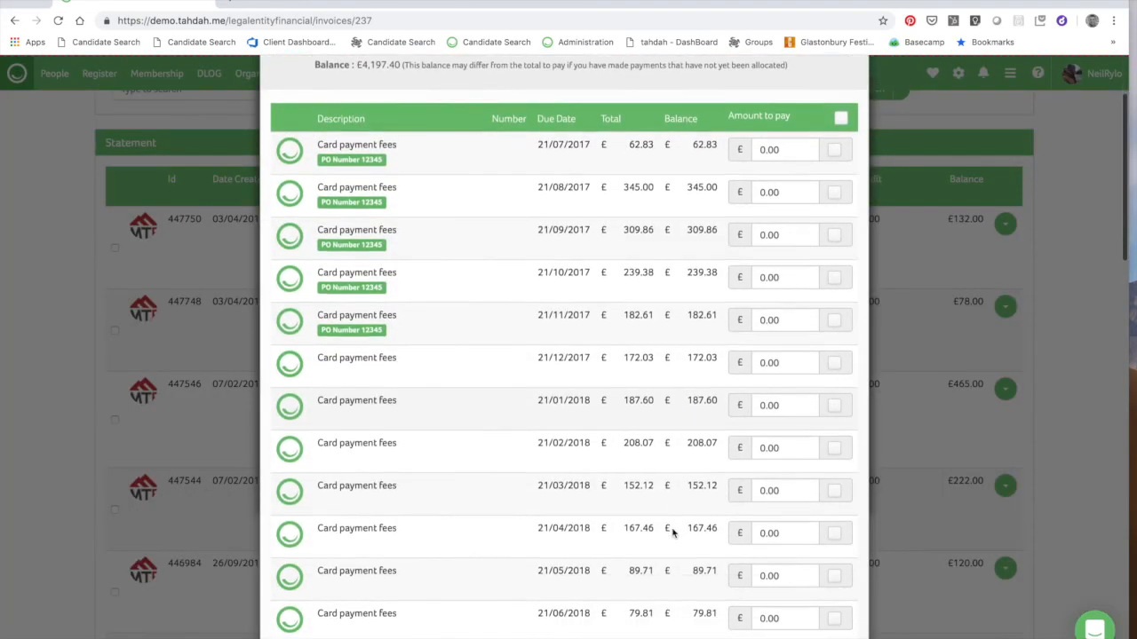
{"action": "scroll", "coordinate": [673, 533], "scroll_direction": "down", "scroll_amount": 5}
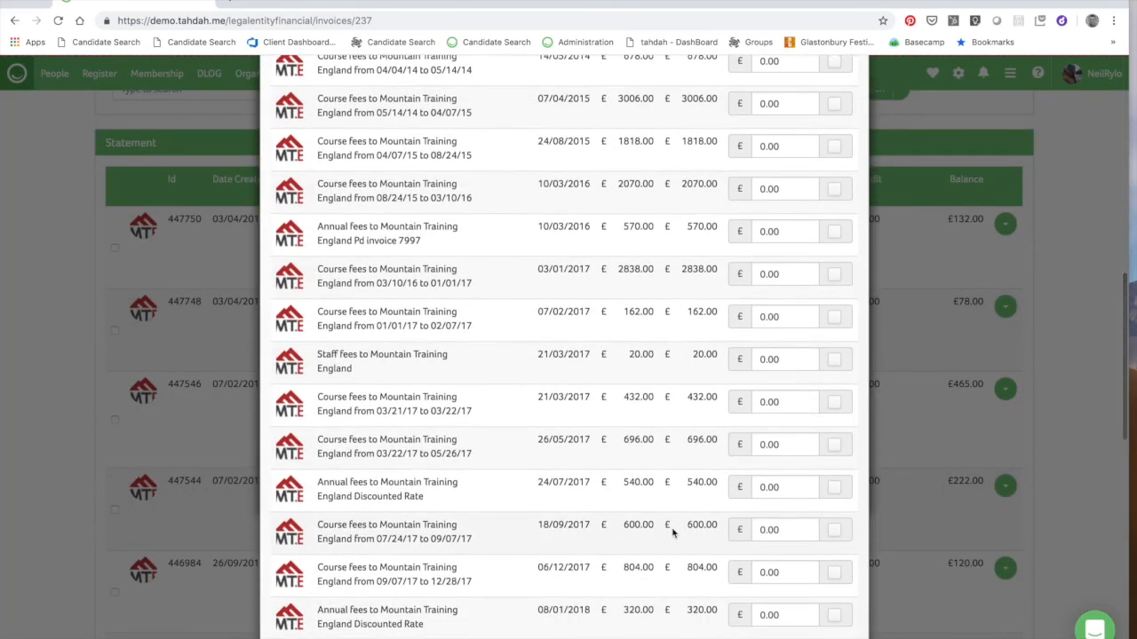
{"action": "scroll", "coordinate": [672, 533], "scroll_direction": "down", "scroll_amount": 9}
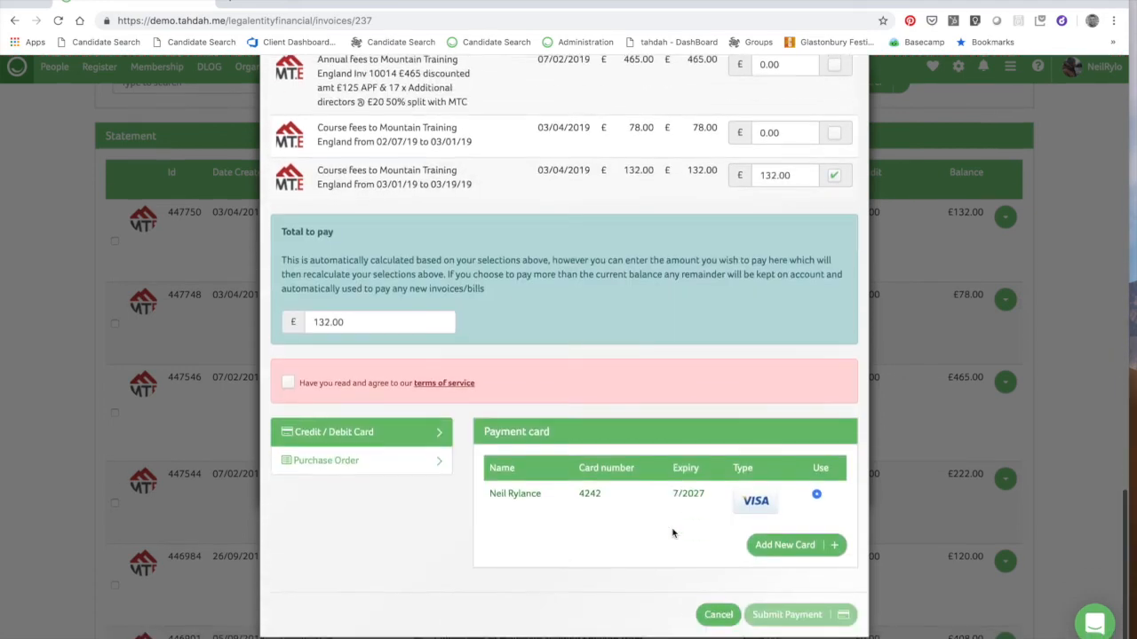
{"action": "scroll", "coordinate": [673, 533], "scroll_direction": "up", "scroll_amount": 4}
{"action": "scroll", "coordinate": [672, 533], "scroll_direction": "up", "scroll_amount": 8}
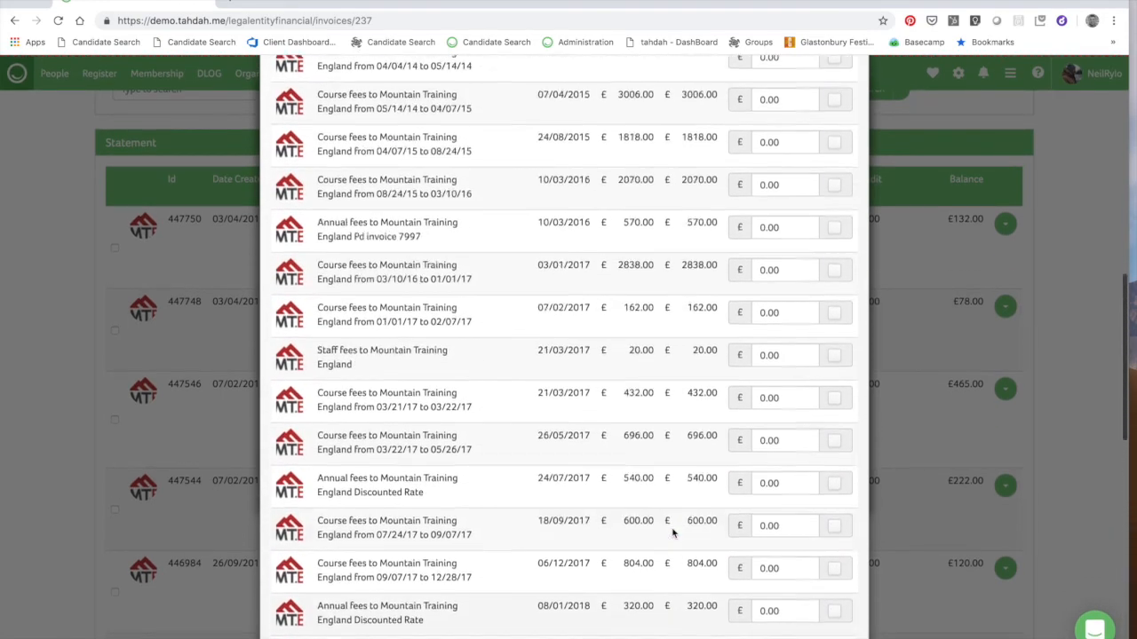
{"action": "scroll", "coordinate": [672, 533], "scroll_direction": "up", "scroll_amount": 1}
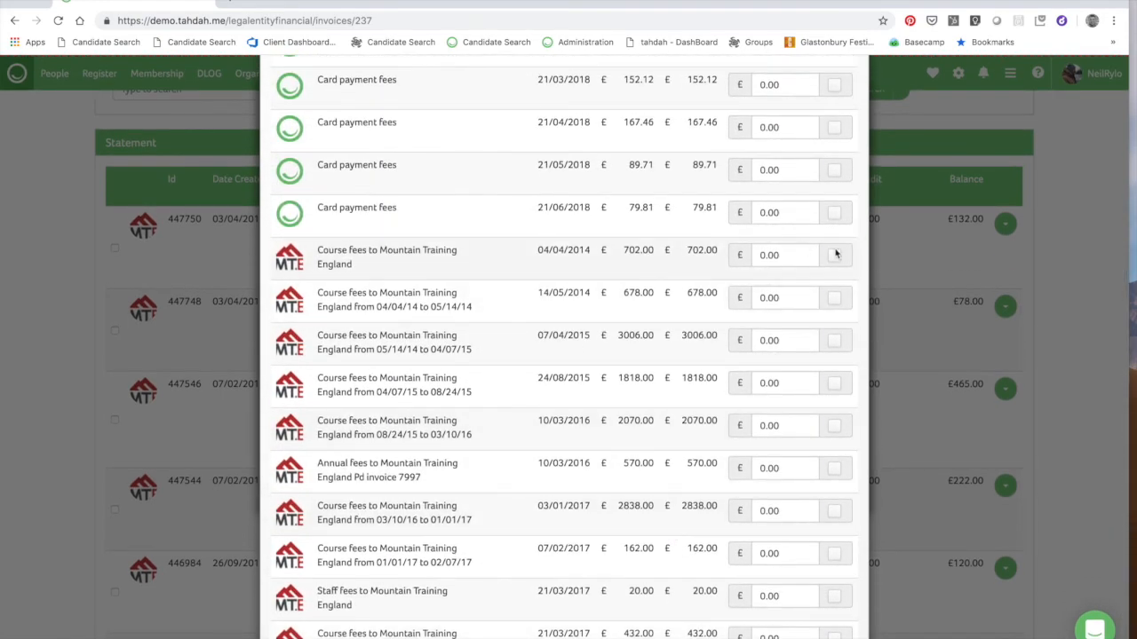
Select the £702.00 course fee dated 04/04/2014 for payment
{"action": "left_click", "coordinate": [833, 257]}
{"action": "scroll", "coordinate": [515, 160], "scroll_direction": "up", "scroll_amount": 3}
{"action": "scroll", "coordinate": [367, 127], "scroll_direction": "up", "scroll_amount": 2}
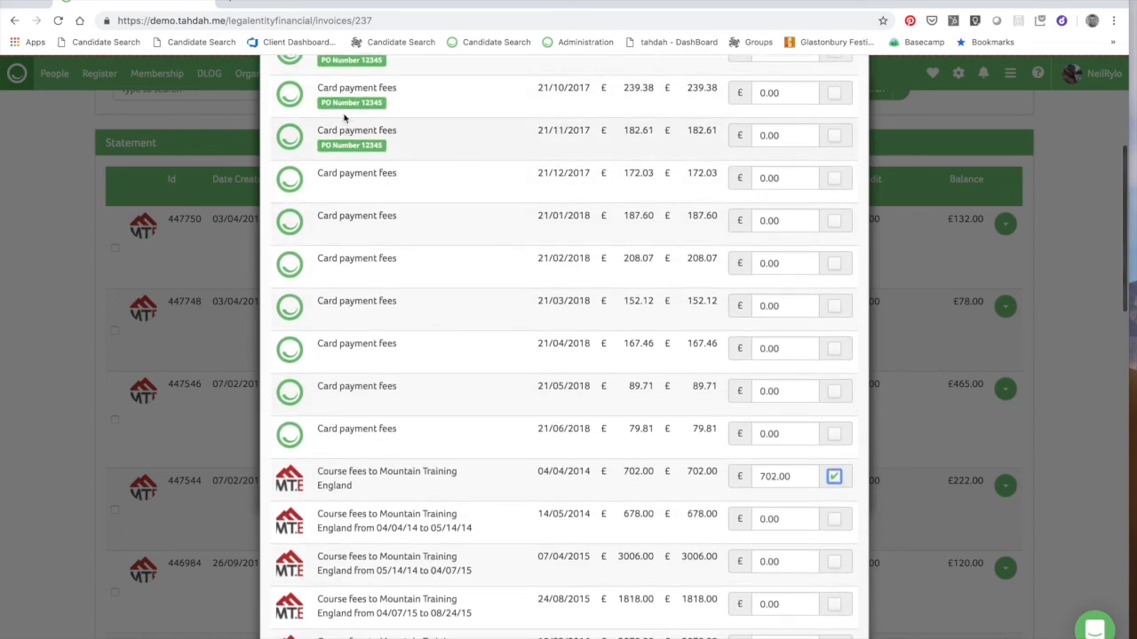
{"action": "scroll", "coordinate": [429, 307], "scroll_direction": "down", "scroll_amount": 1}
{"action": "scroll", "coordinate": [429, 307], "scroll_direction": "down", "scroll_amount": 6}
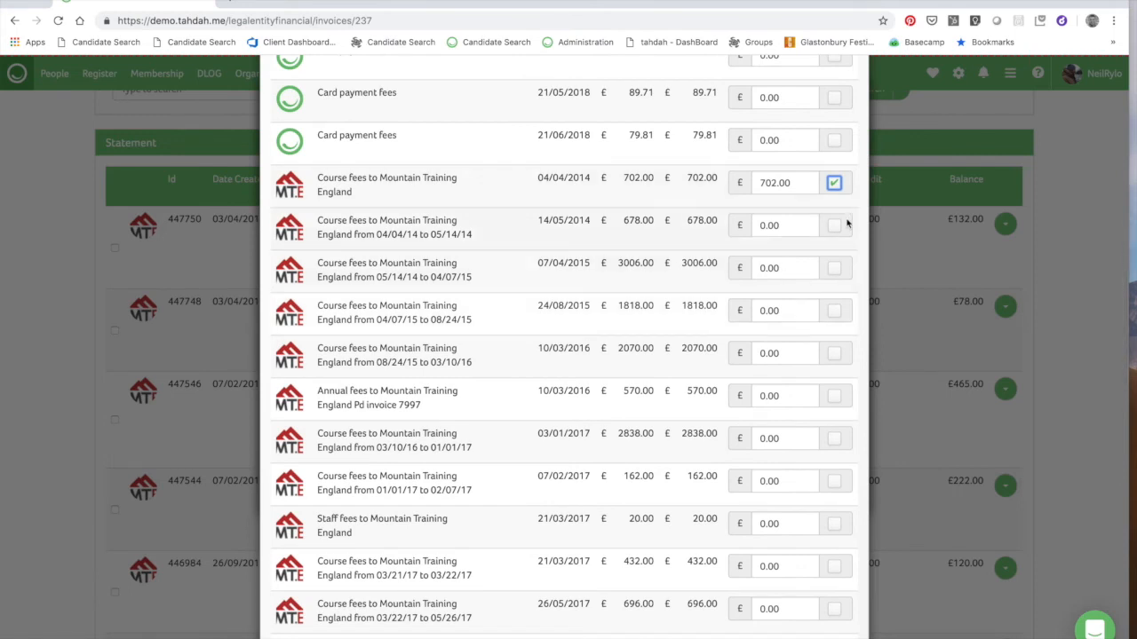
Add the 14/05/2014 £678.00 and 07/04/2015 £3006.00 fees, plus £1000 toward the 24/08/2015 bill
{"action": "left_click", "coordinate": [835, 226]}
{"action": "left_click", "coordinate": [837, 274]}
{"action": "left_click", "coordinate": [764, 311]}
{"action": "type", "text": "1000"}
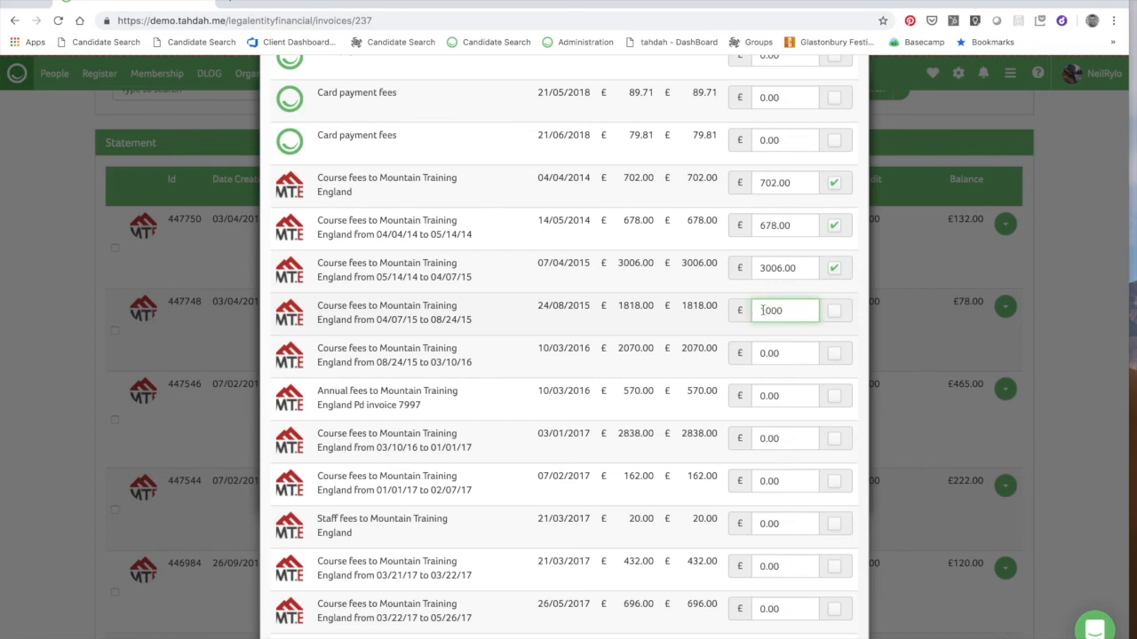
{"action": "scroll", "coordinate": [541, 364], "scroll_direction": "down", "scroll_amount": 12}
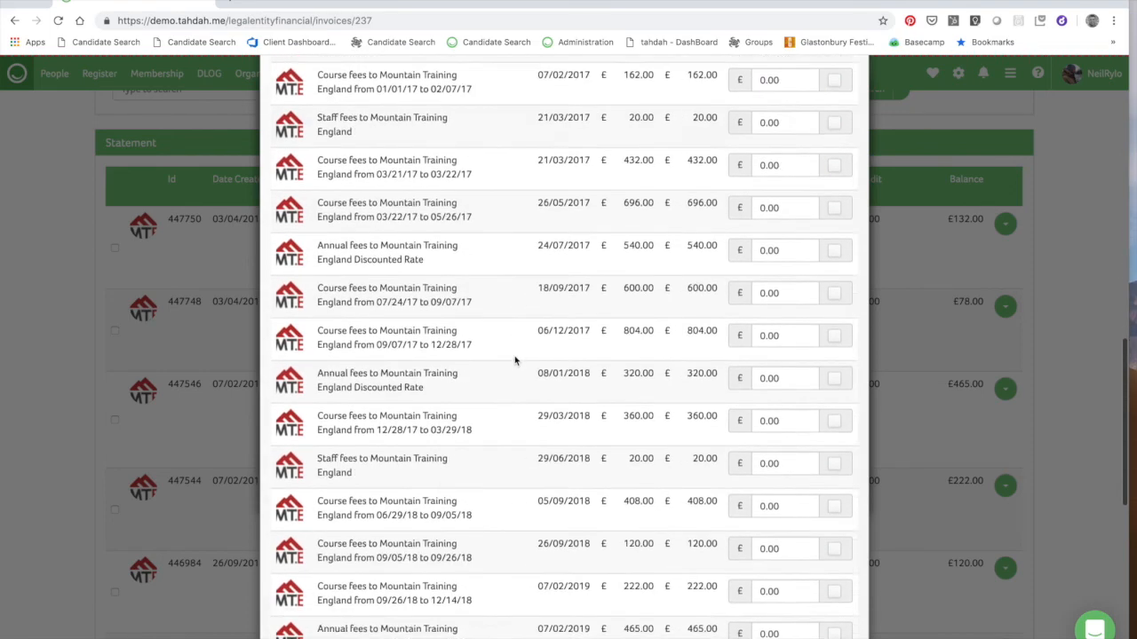
{"action": "scroll", "coordinate": [519, 355], "scroll_direction": "up", "scroll_amount": 10}
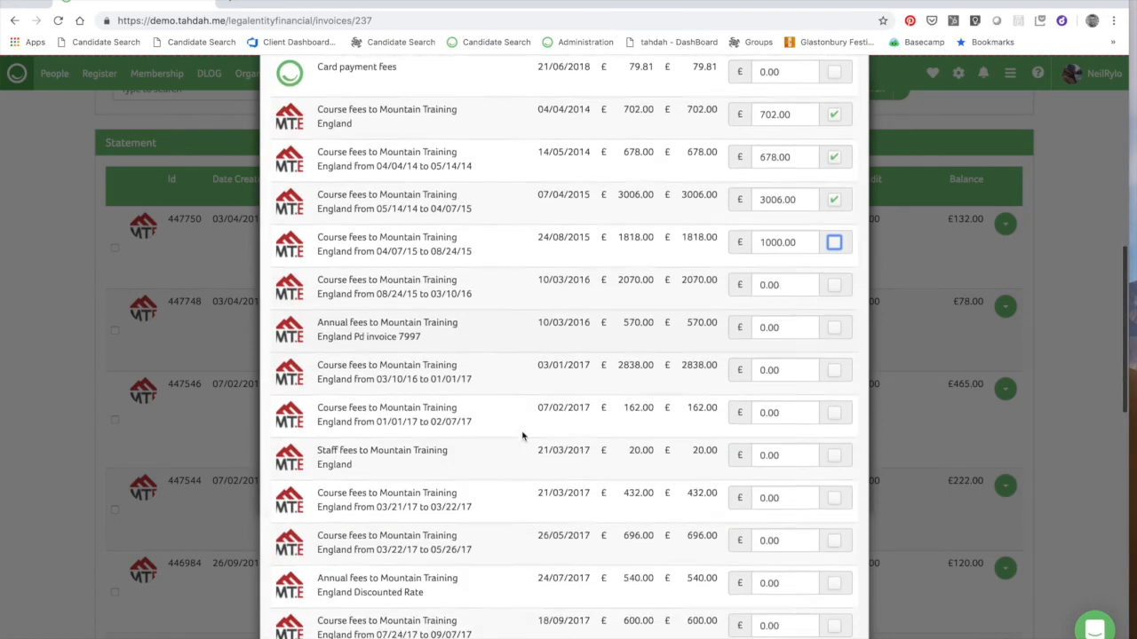
{"action": "scroll", "coordinate": [522, 435], "scroll_direction": "down", "scroll_amount": 12}
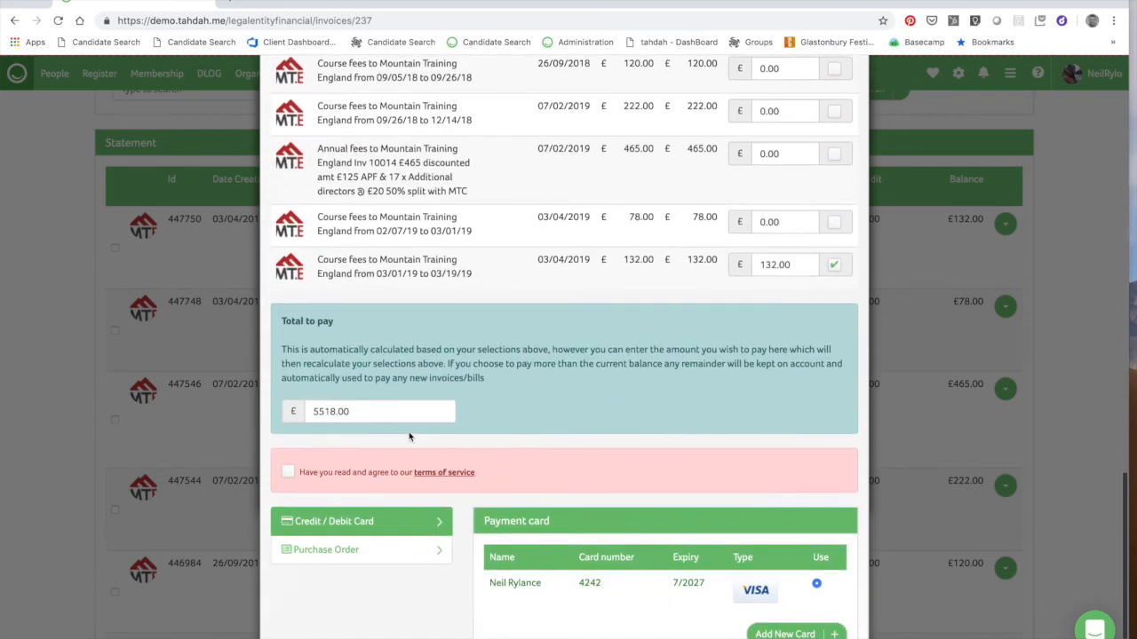
Accept the terms of service, choose the saved Visa card, and submit the £5518.00 payment
{"action": "left_click", "coordinate": [288, 472]}
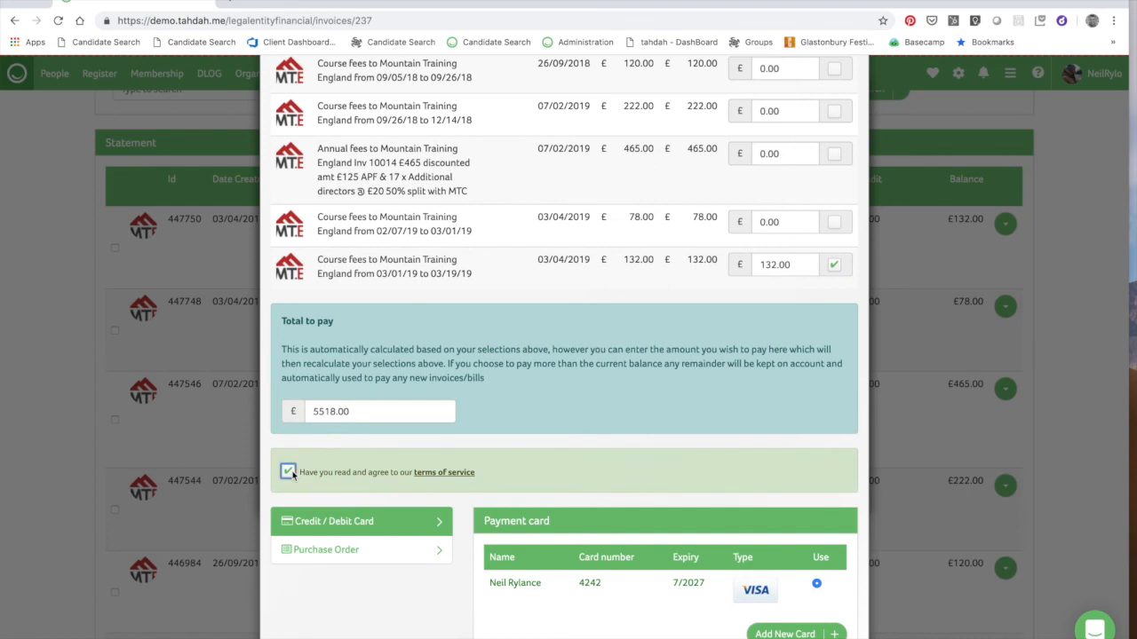
{"action": "left_click", "coordinate": [346, 475]}
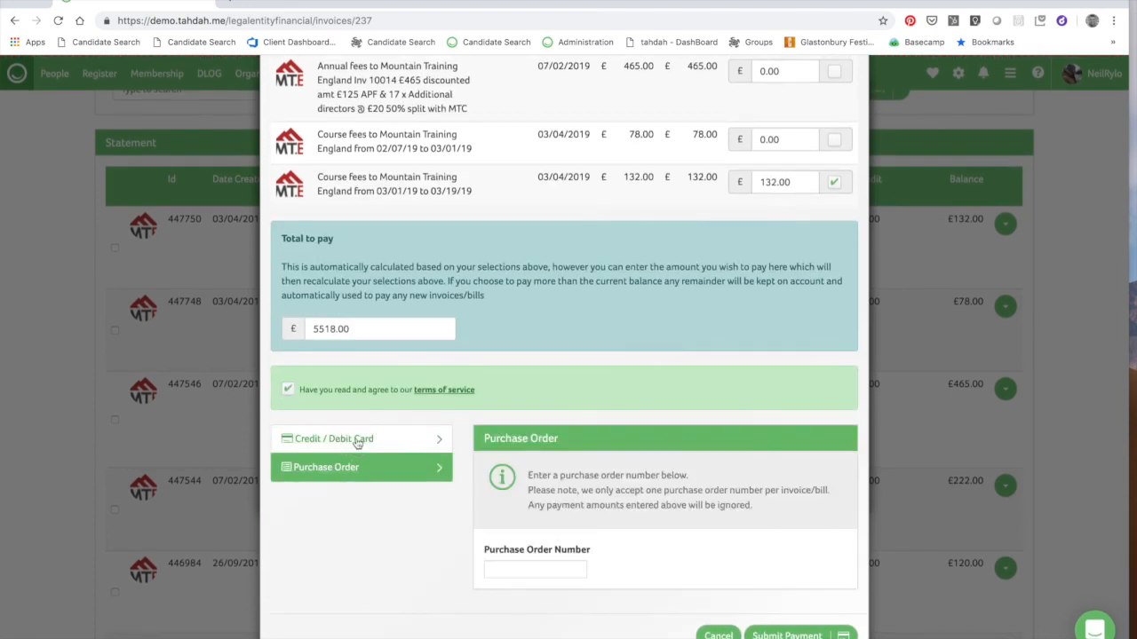
{"action": "left_click", "coordinate": [355, 438]}
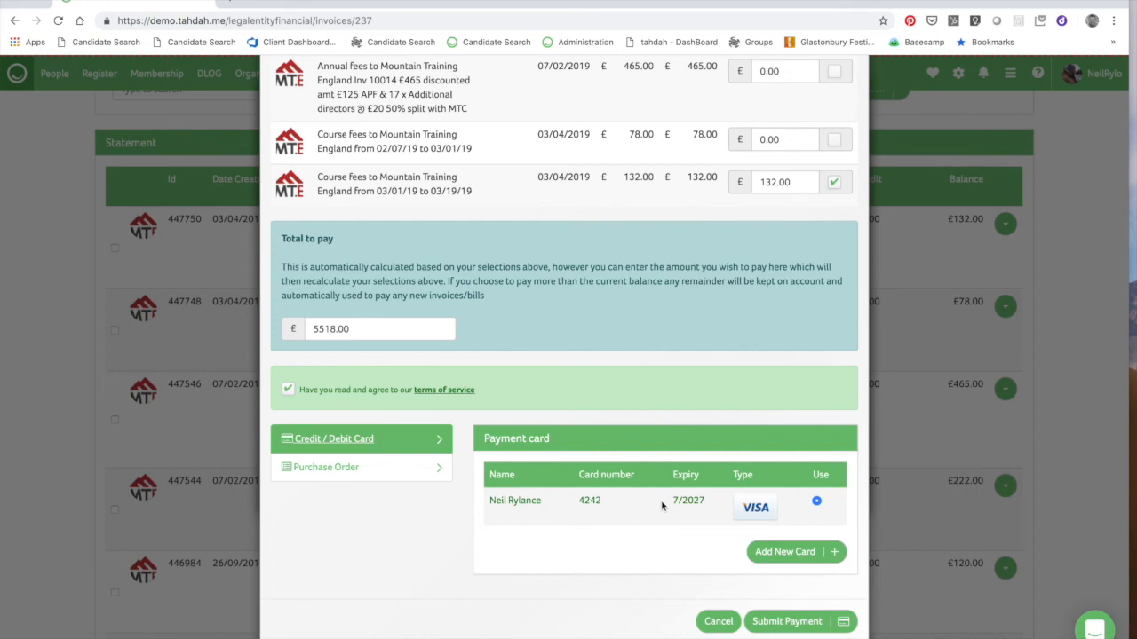
{"action": "double_click", "coordinate": [589, 499]}
{"action": "left_click", "coordinate": [612, 516]}
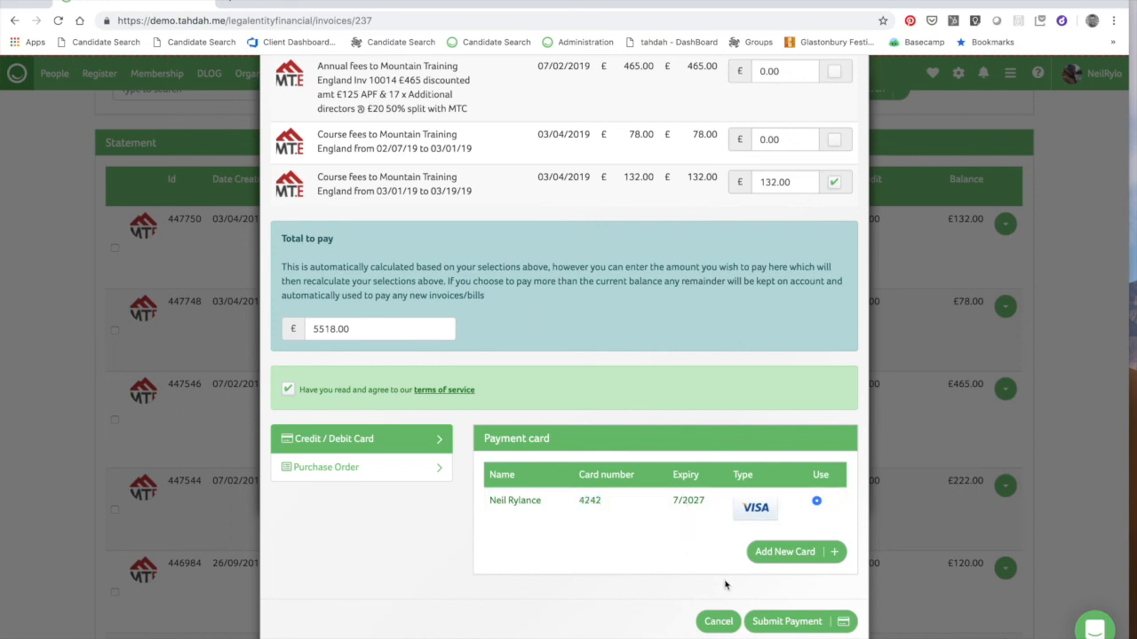
{"action": "left_click", "coordinate": [787, 624]}
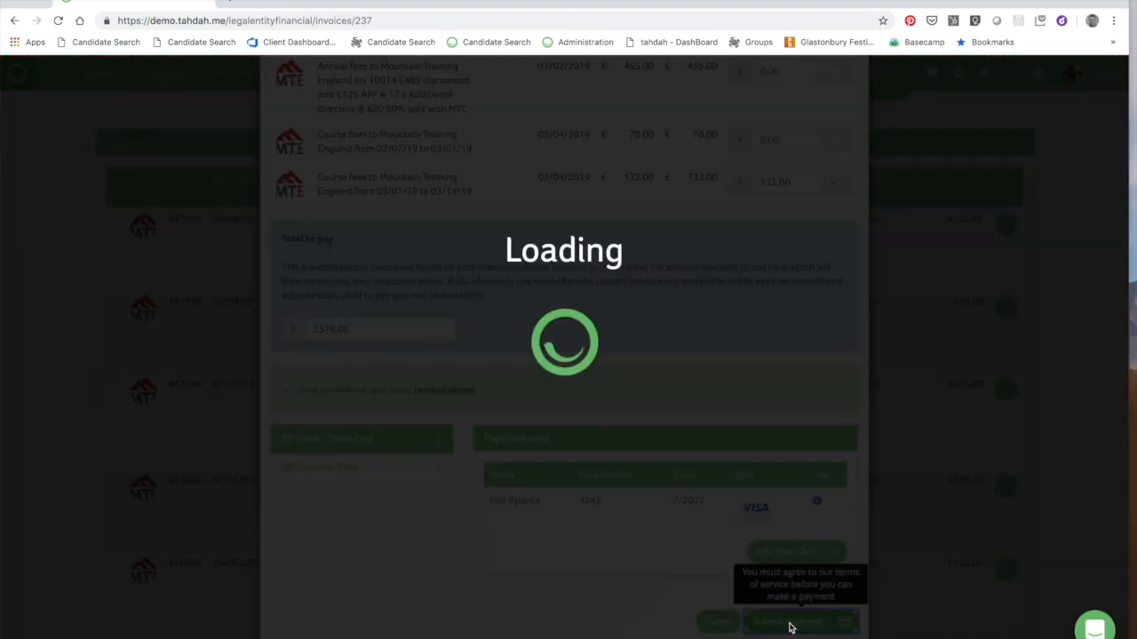